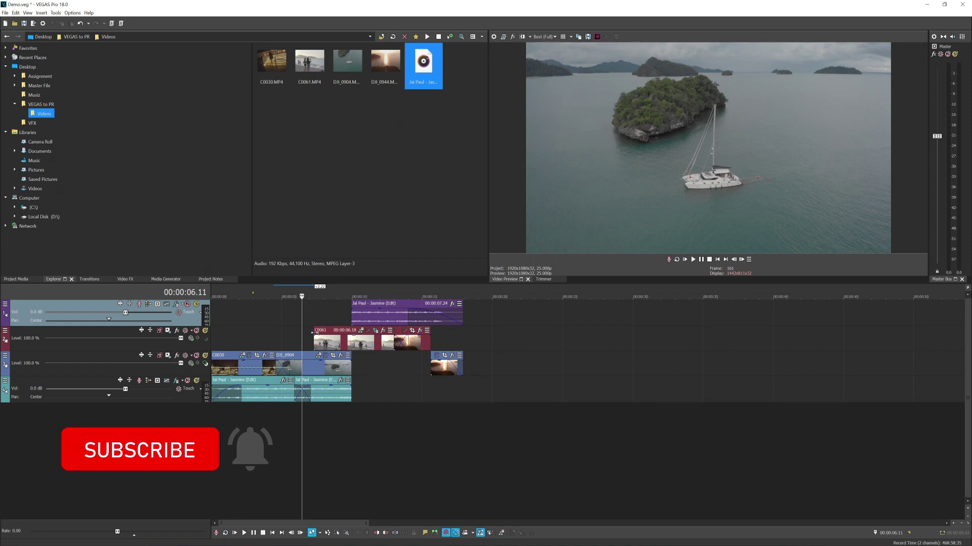
Step: Lengthen the fade-in at the start of the music track
click(247, 338)
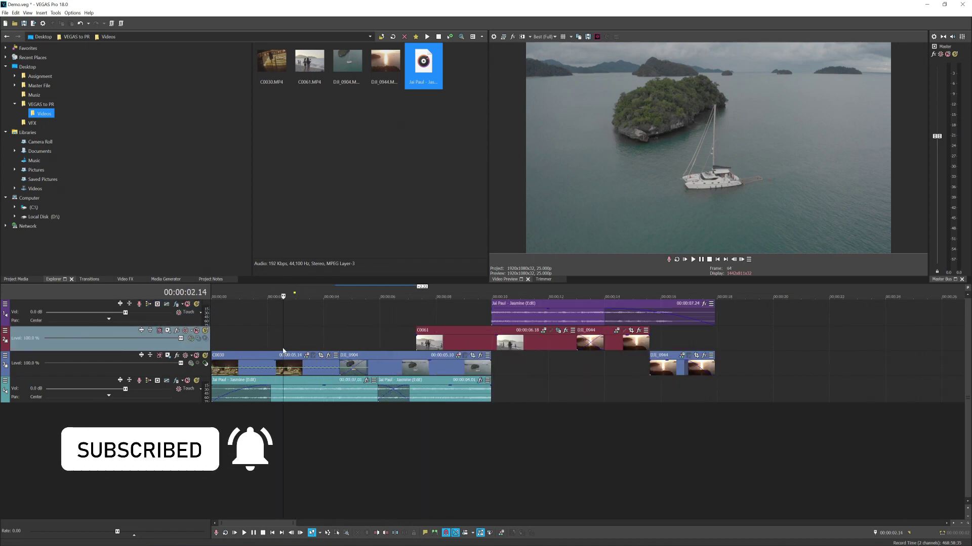
click(294, 328)
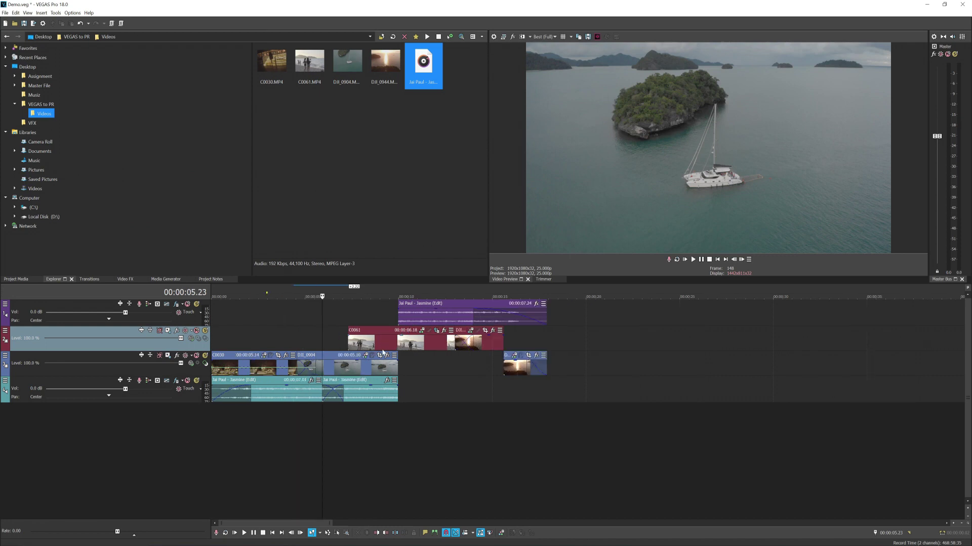
scroll(383, 352, up, 2)
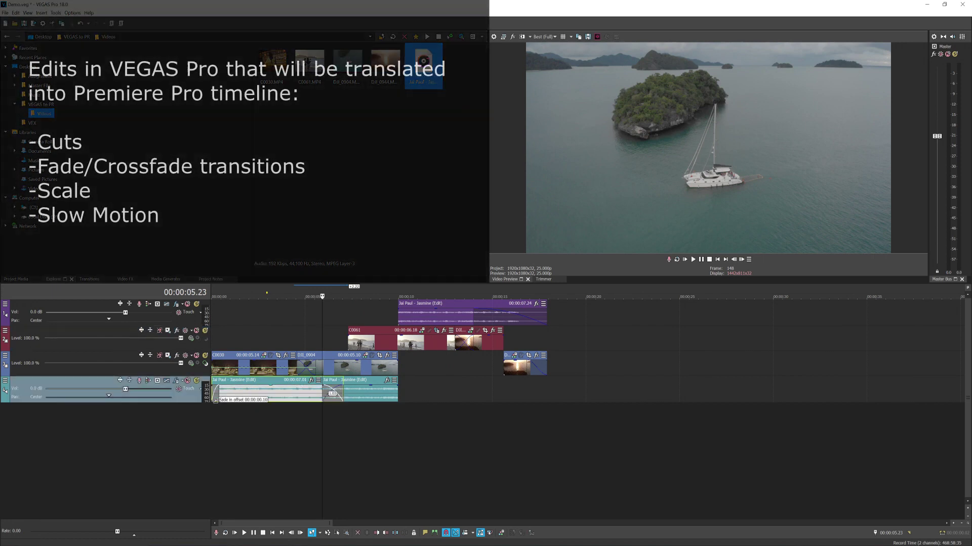
drag(249, 399, 232, 406)
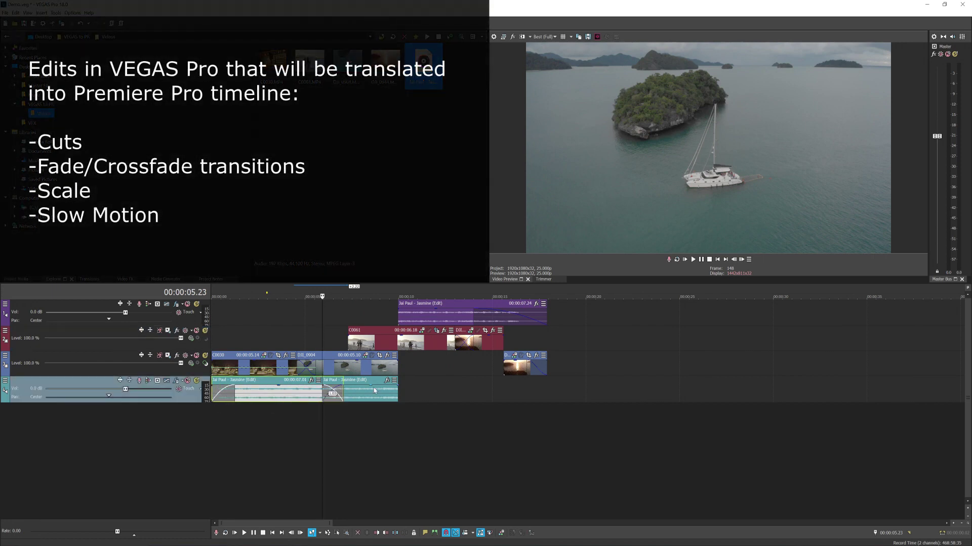
Step: Try extending the end of DJI_0904, then undo the change
drag(399, 363, 372, 356)
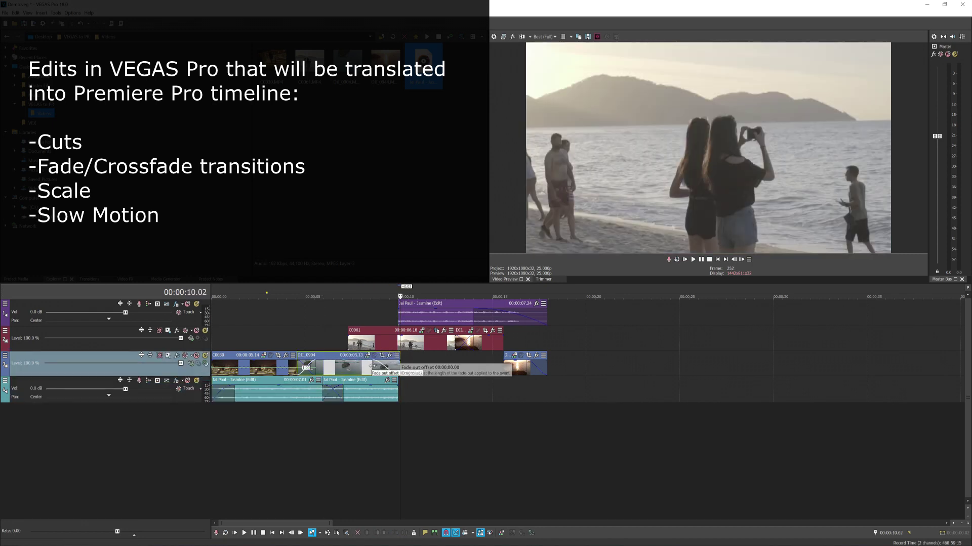
key(ctrl+z)
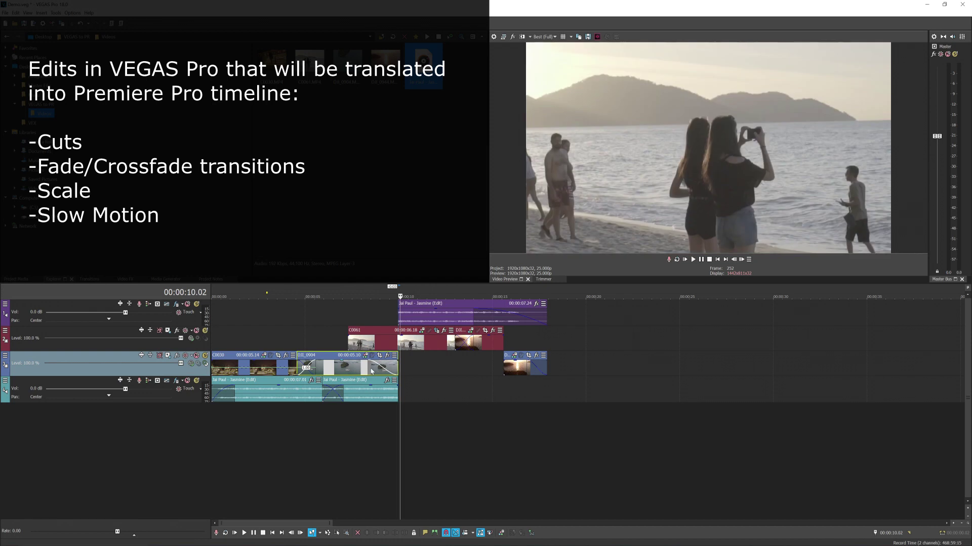
key(ctrl+z)
Step: Add a fade-in to the start of C0061 and select the clip
drag(352, 339, 365, 337)
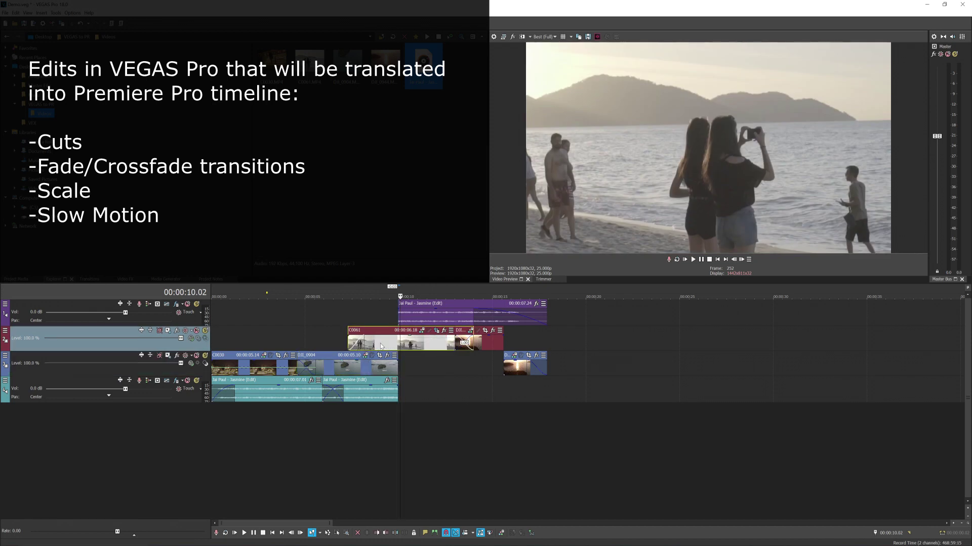
mouse_move(492, 343)
mouse_down()
mouse_move(506, 343)
mouse_move(494, 340)
mouse_up()
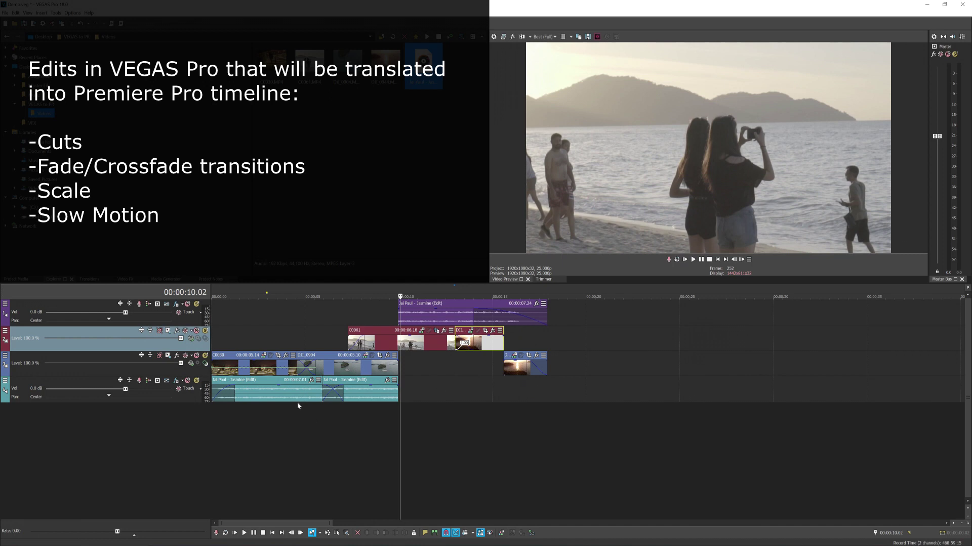
key(ctrl+z)
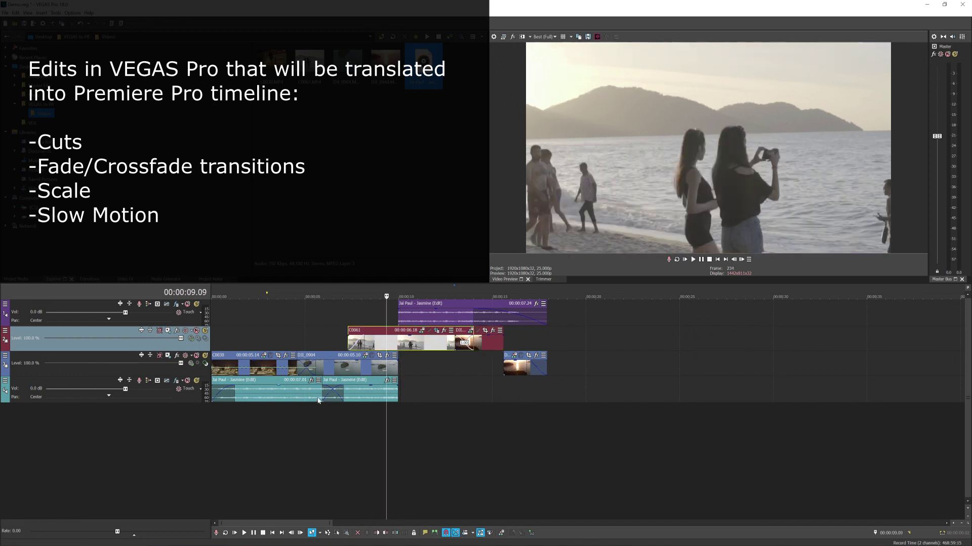
click(319, 400)
click(298, 341)
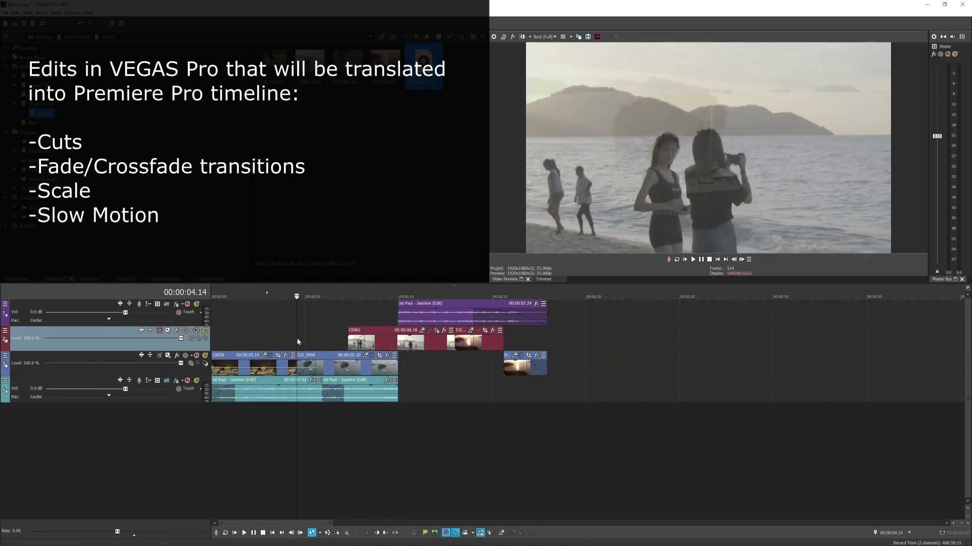
click(374, 349)
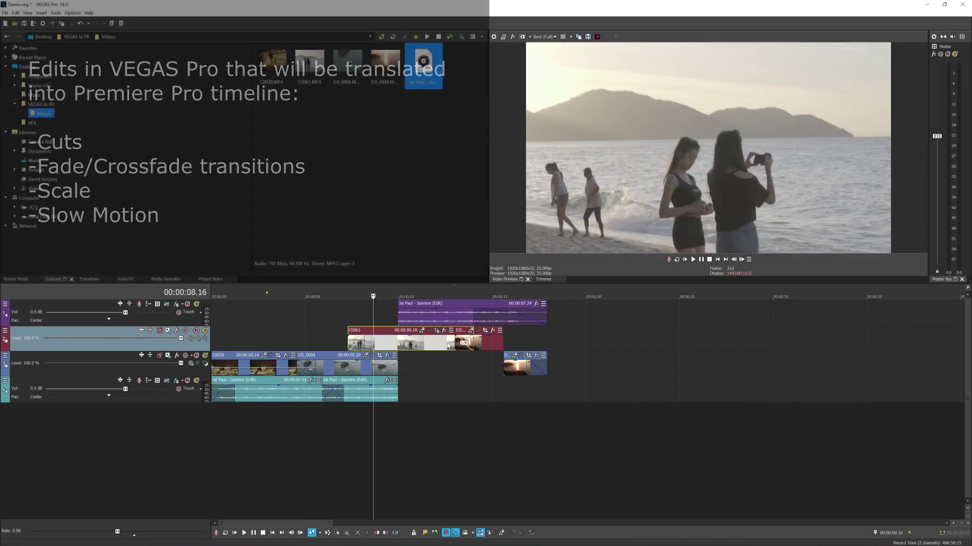
Step: Reset C0061's Pan/Crop to the (Default) preset and shrink the crop frame to zoom in
click(436, 331)
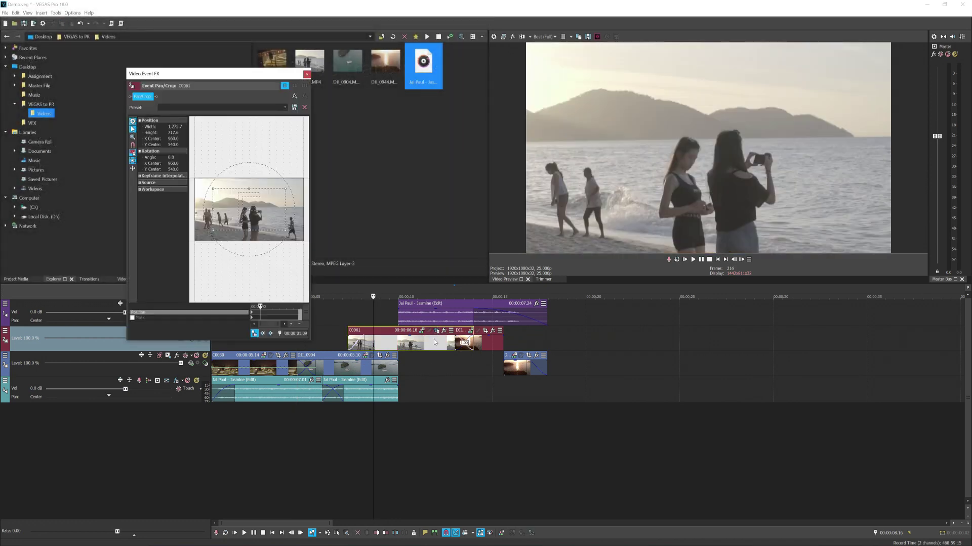
click(252, 317)
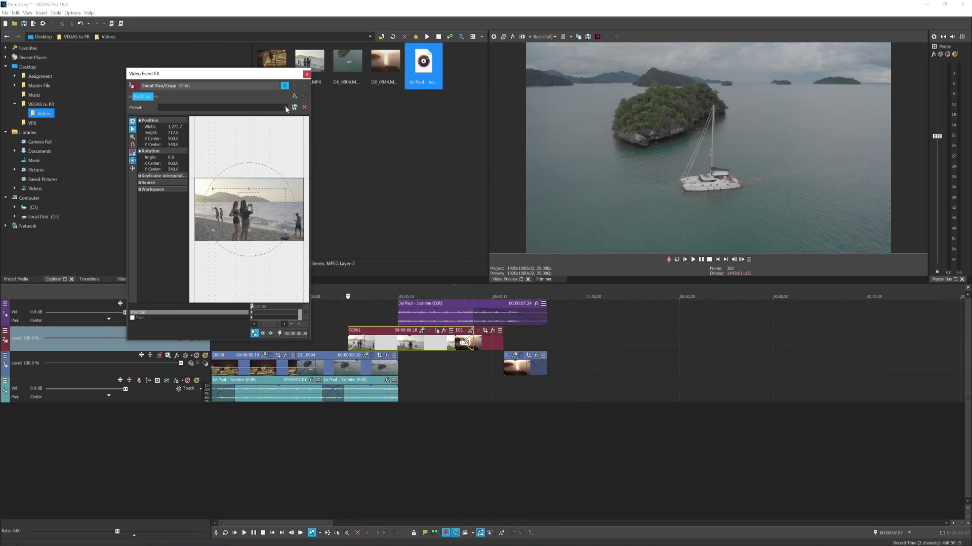
click(286, 108)
click(223, 113)
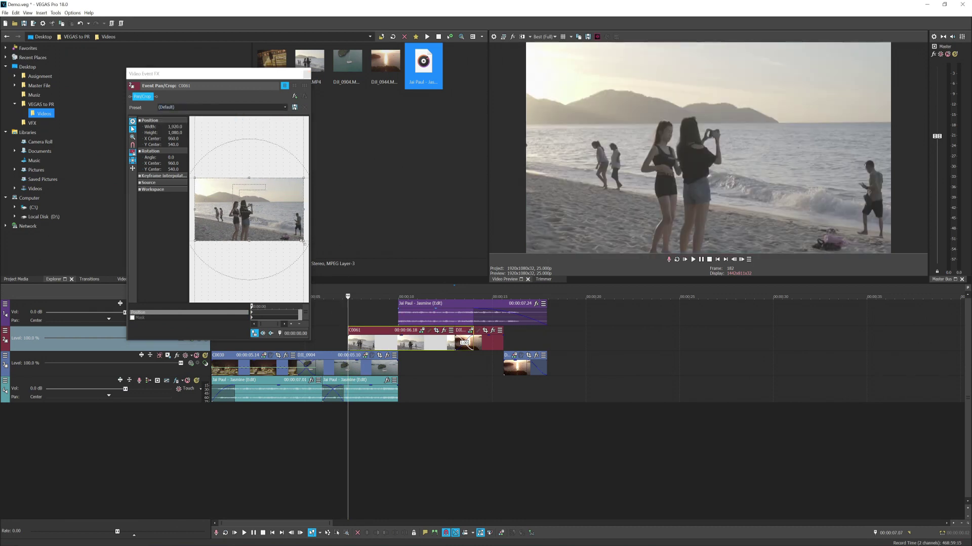
drag(302, 241, 286, 231)
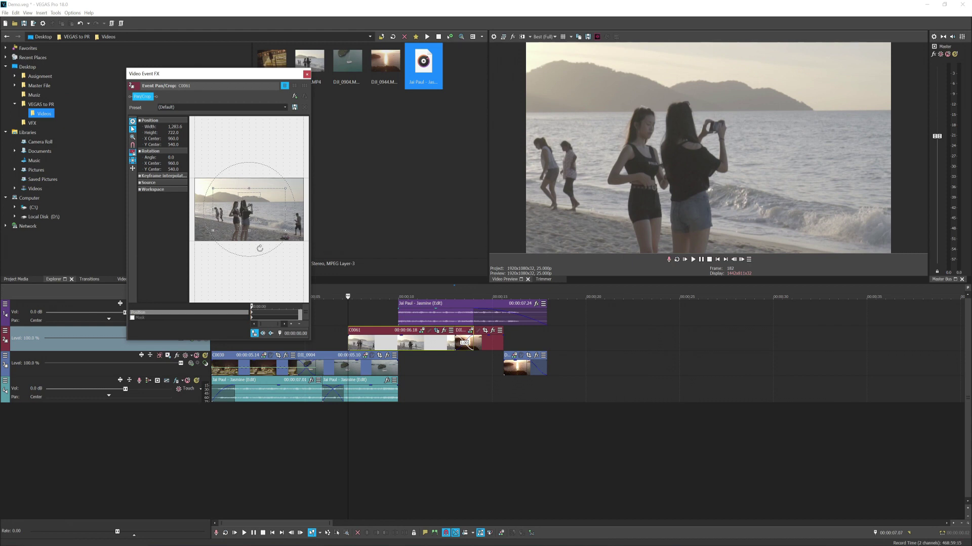
drag(262, 246, 271, 240)
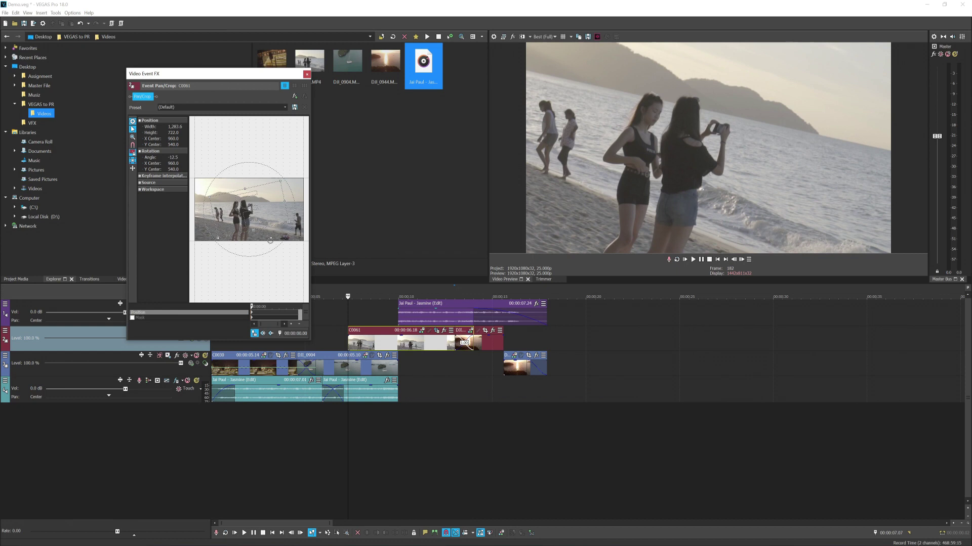
key(ctrl+z)
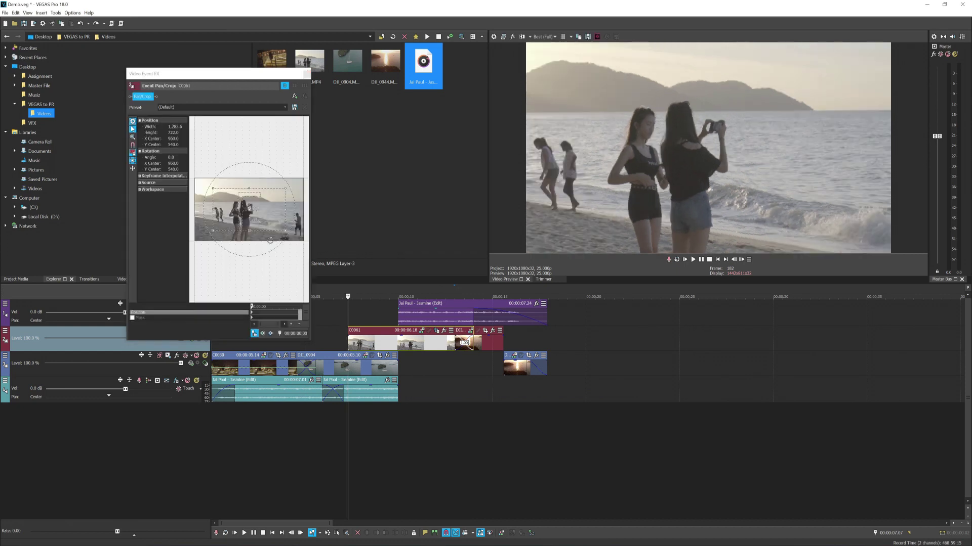
Step: Add a 2-second crop keyframe zooming back out, mute the music, and reposition the keyframe
click(268, 314)
drag(284, 229, 296, 253)
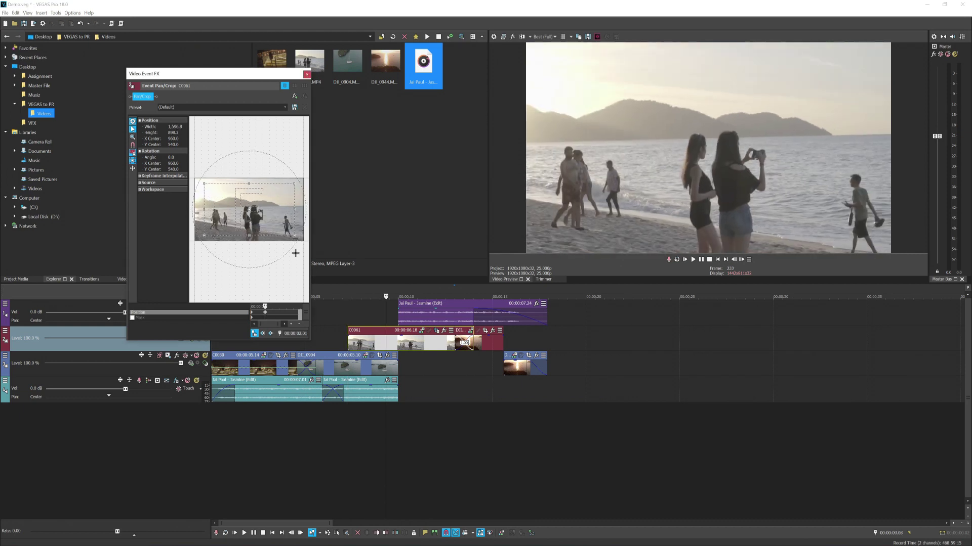
click(356, 318)
click(188, 381)
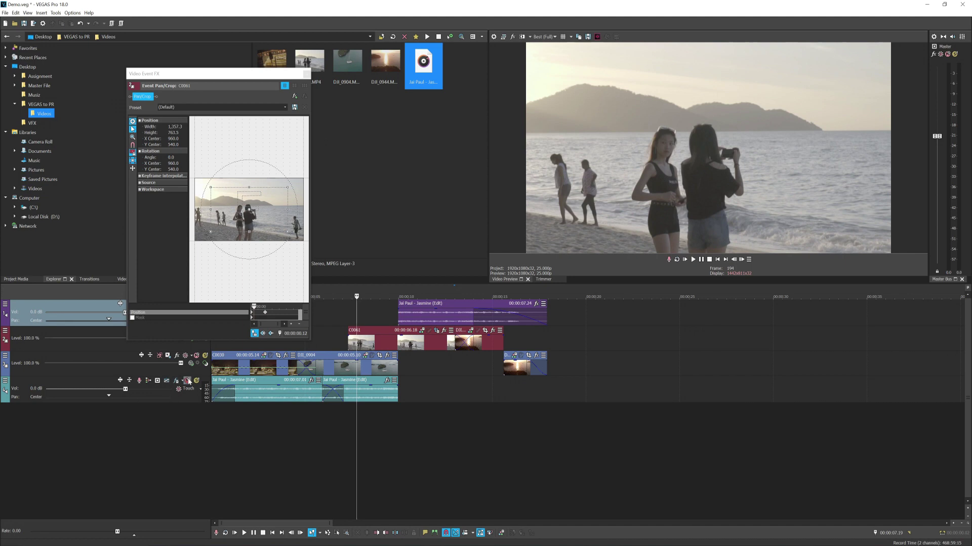
click(378, 324)
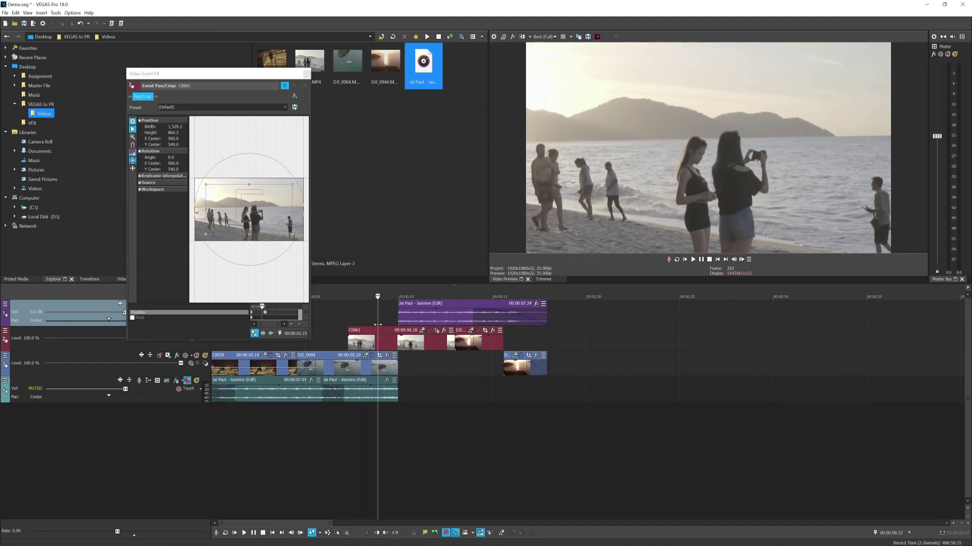
click(265, 314)
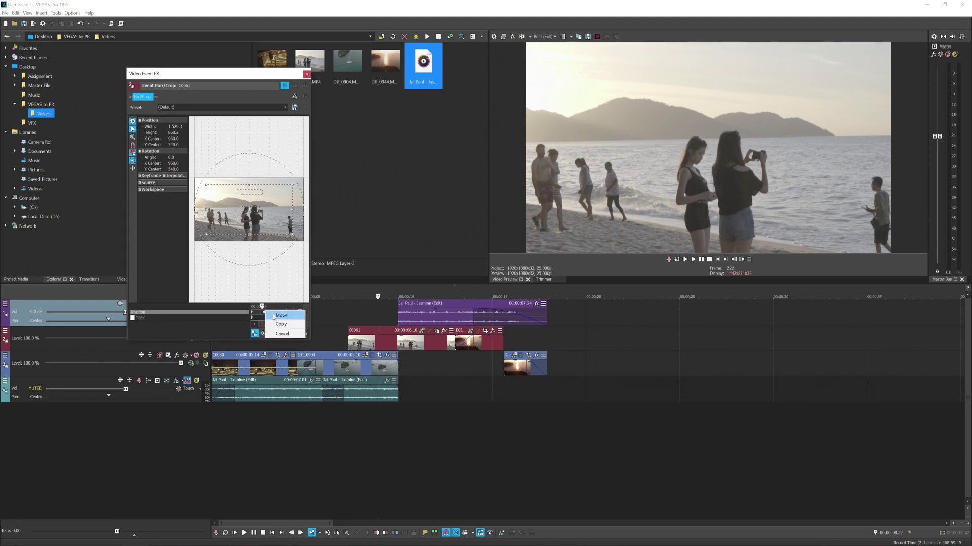
right_click(265, 313)
click(275, 320)
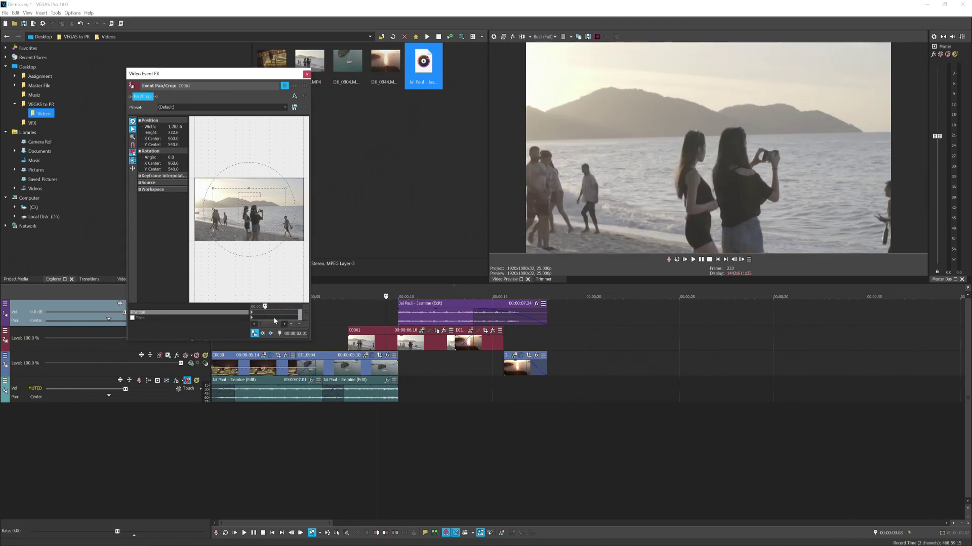
Step: Close Pan/Crop, mute the music track and play the timeline from near the start
click(307, 74)
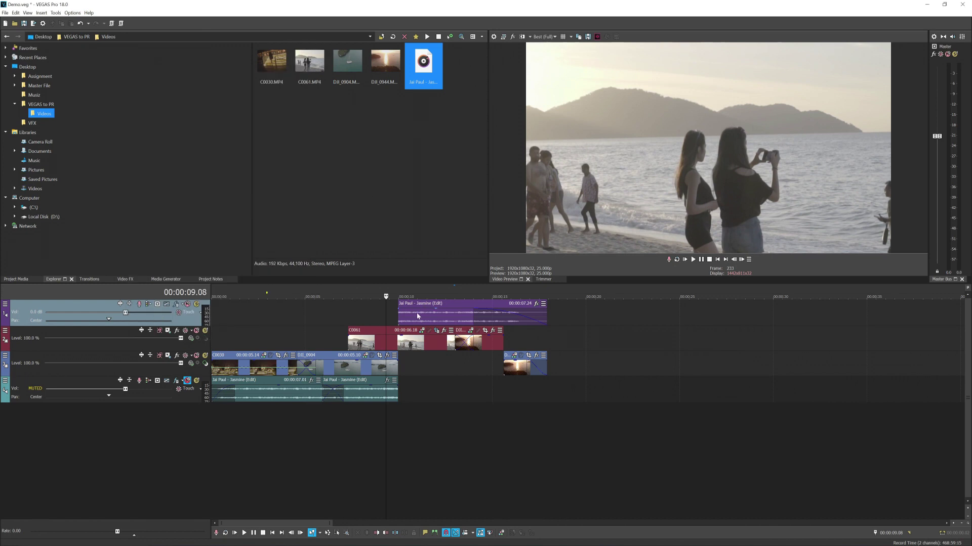
click(187, 380)
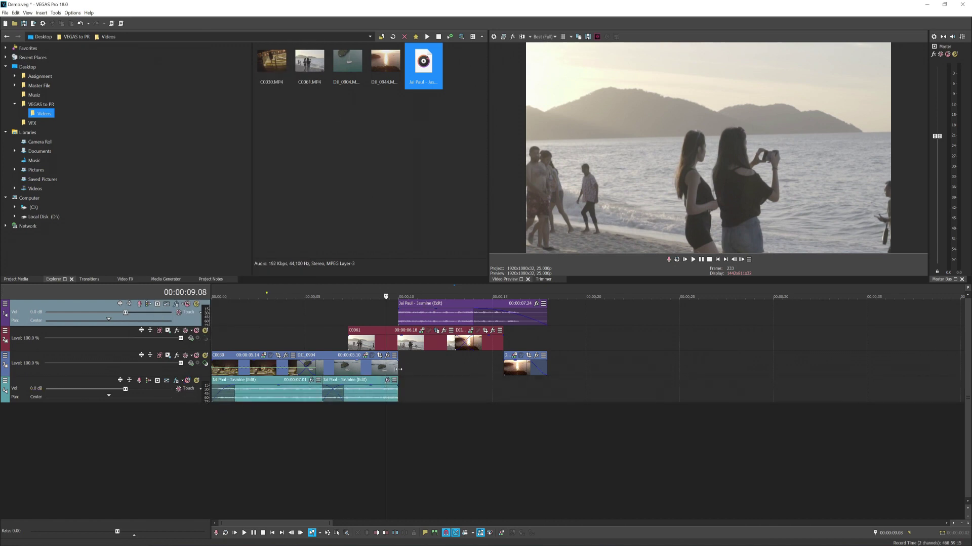
click(235, 337)
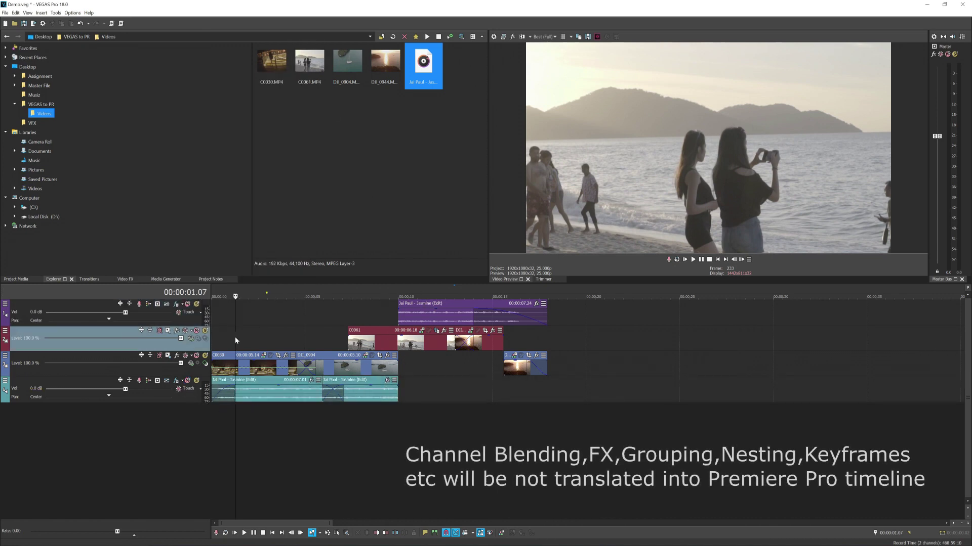
click(187, 380)
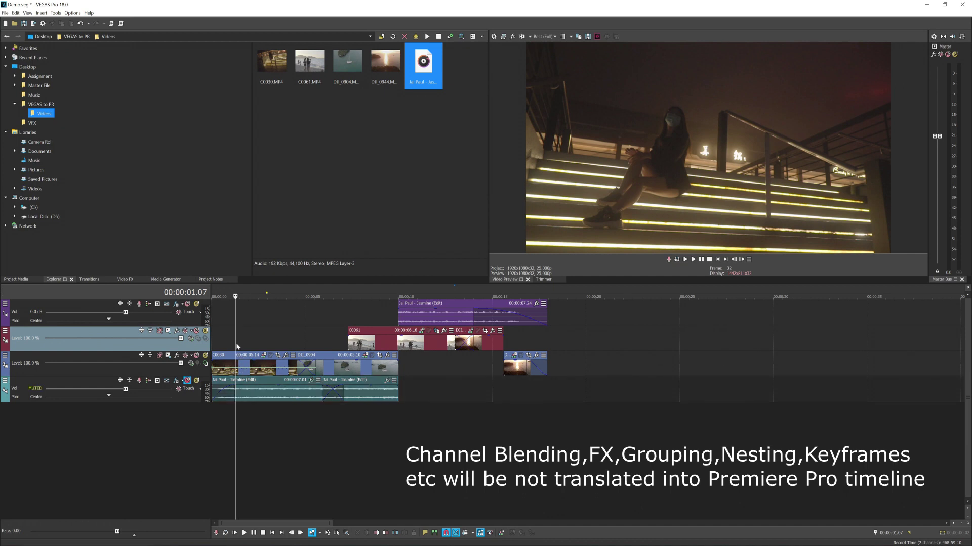
key(space)
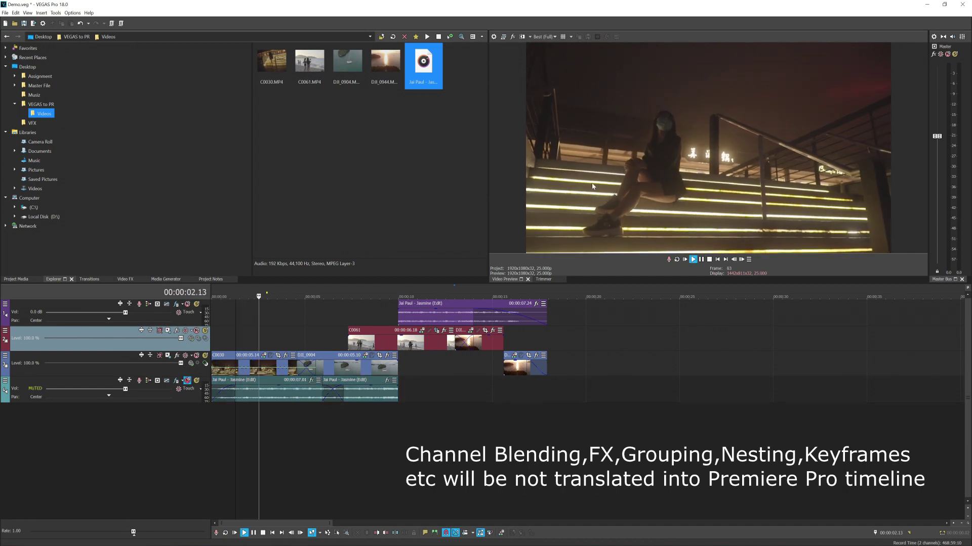
click(376, 339)
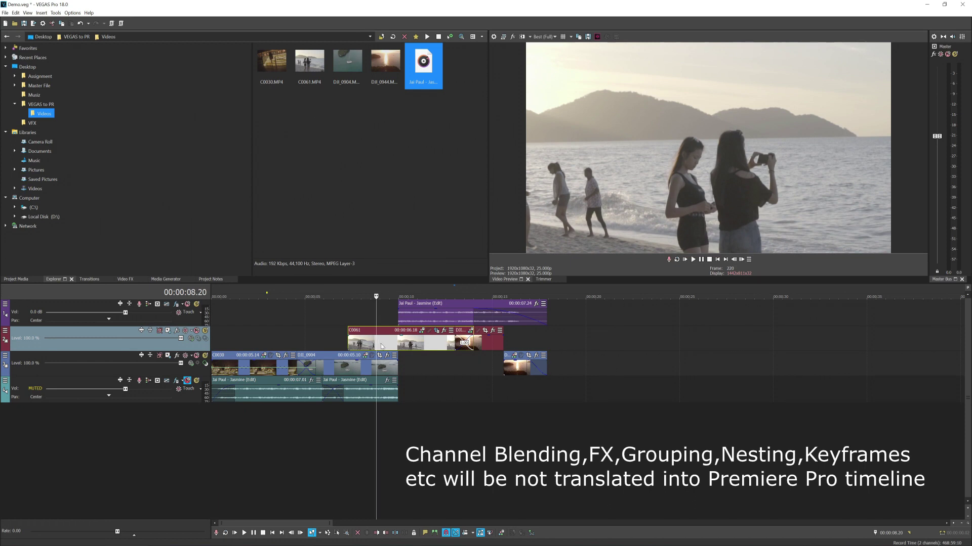
Step: Set C0061's playback rate to 0.250 in its event properties
right_click(390, 345)
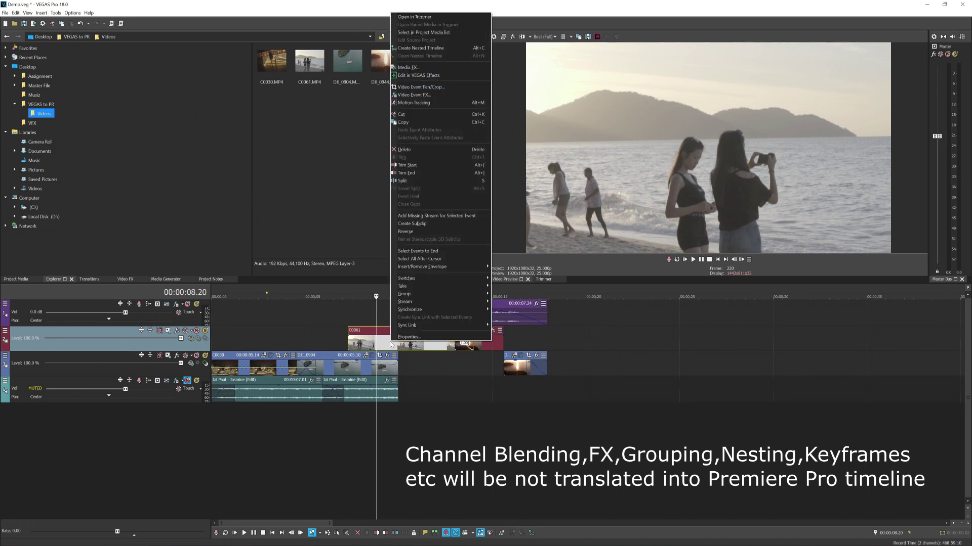
click(421, 338)
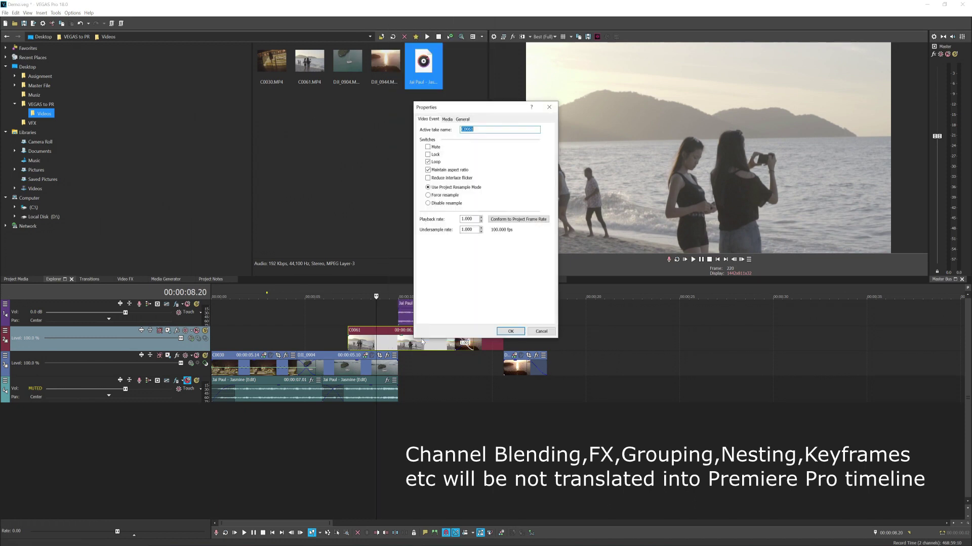
click(527, 221)
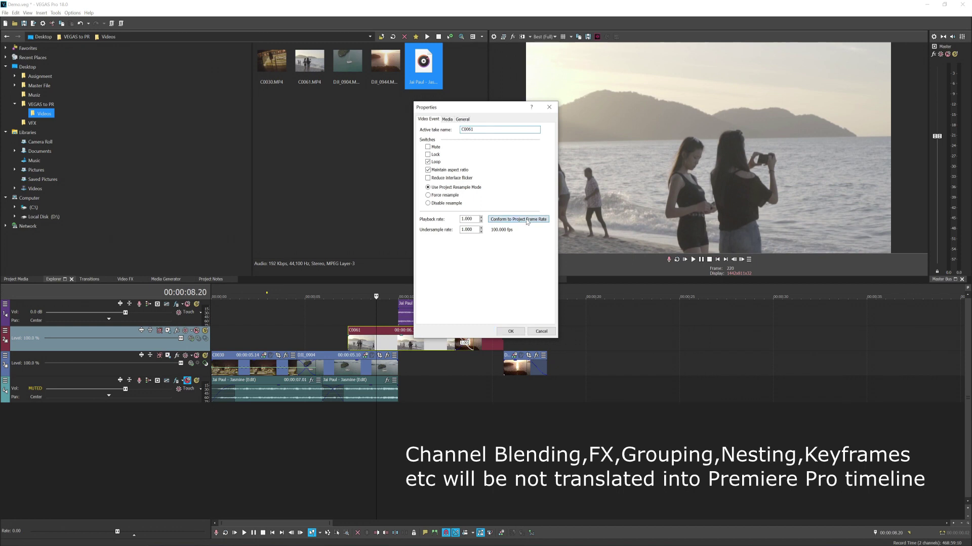
click(511, 331)
Step: Play back the slowed C0061 section from just before the clip
click(354, 317)
key(space)
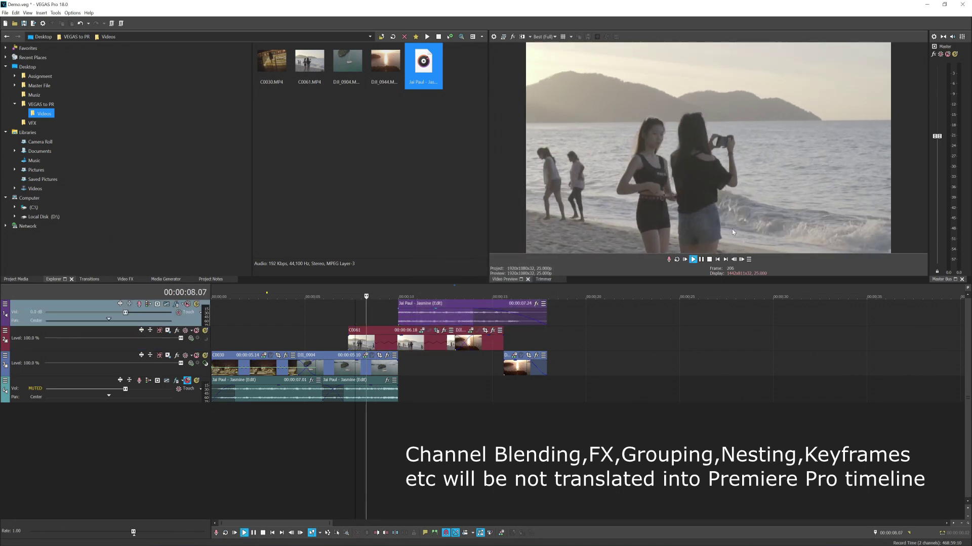
key(space)
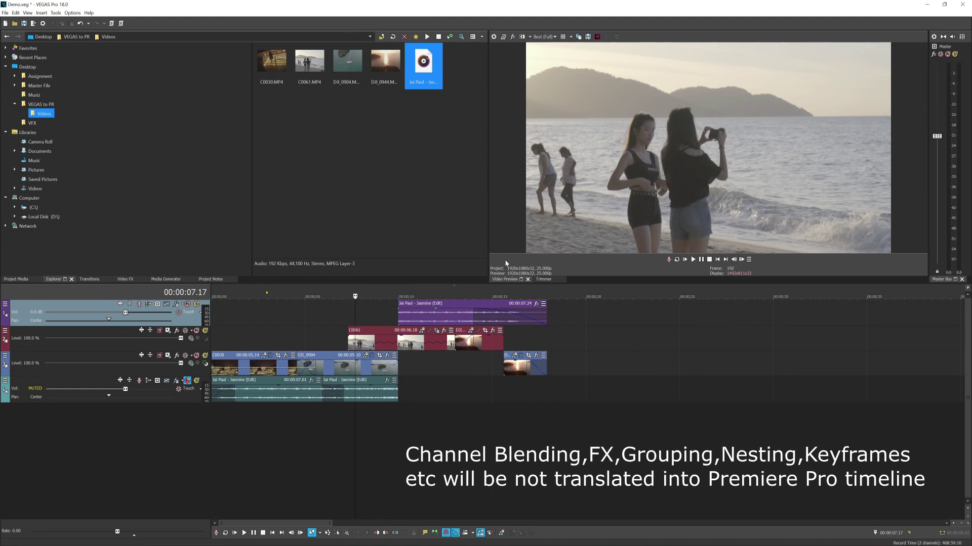
key(space)
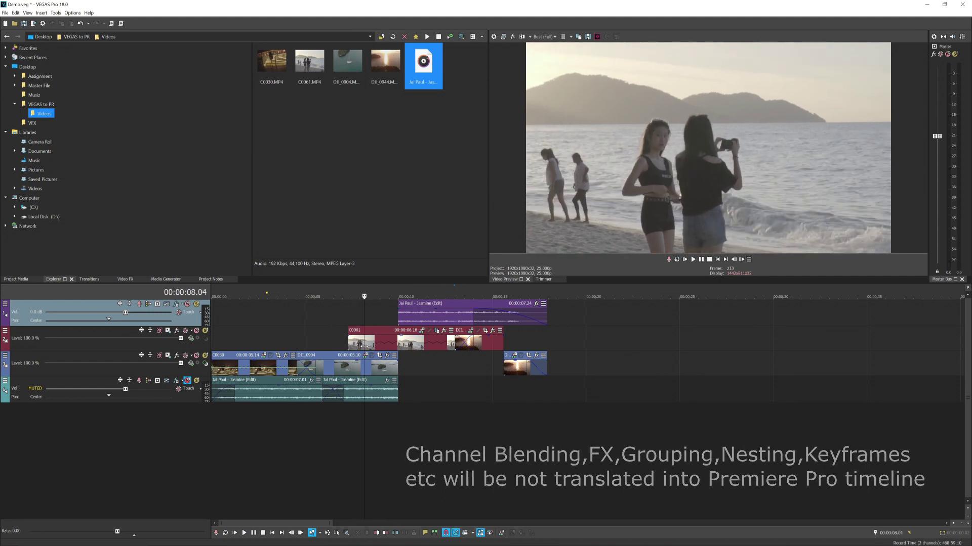
key(Return)
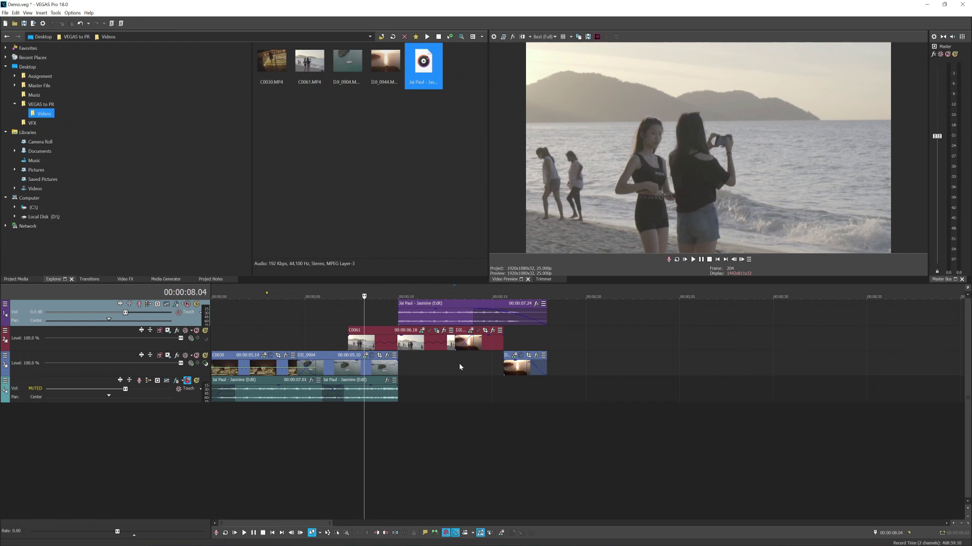
Step: Unmute the music track and move the playhead to 00:00:04.20
click(187, 381)
click(354, 324)
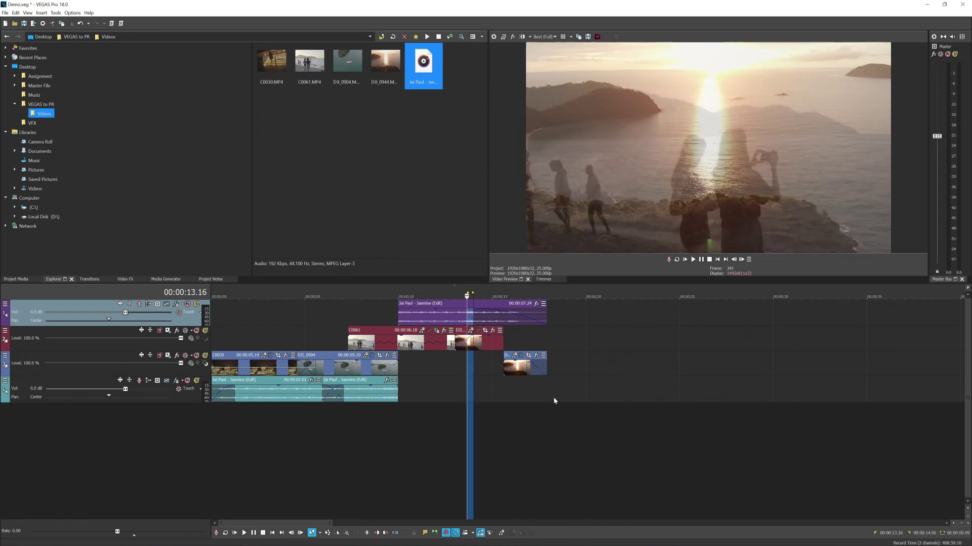
click(301, 425)
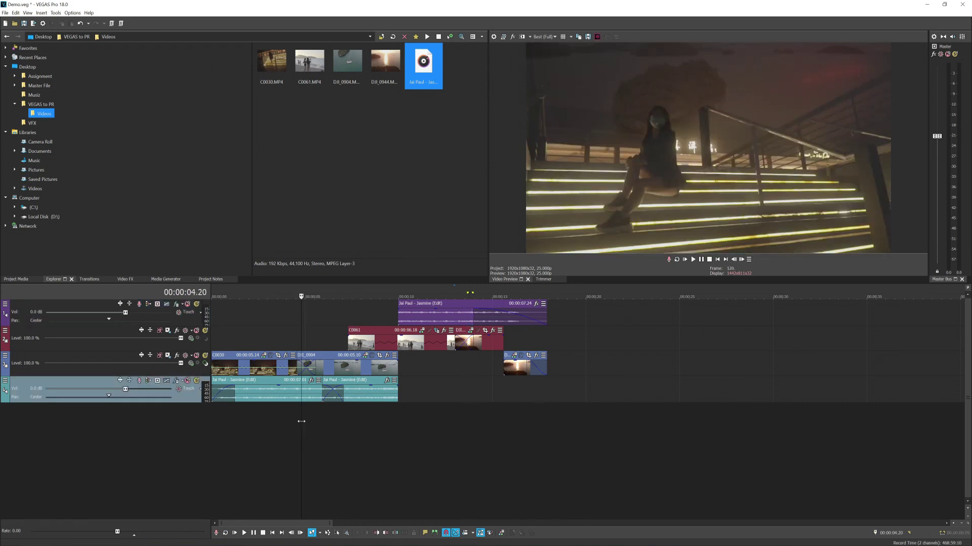
Step: Set the playhead to 00:00:03.23 and bring up the File > Export options
click(285, 326)
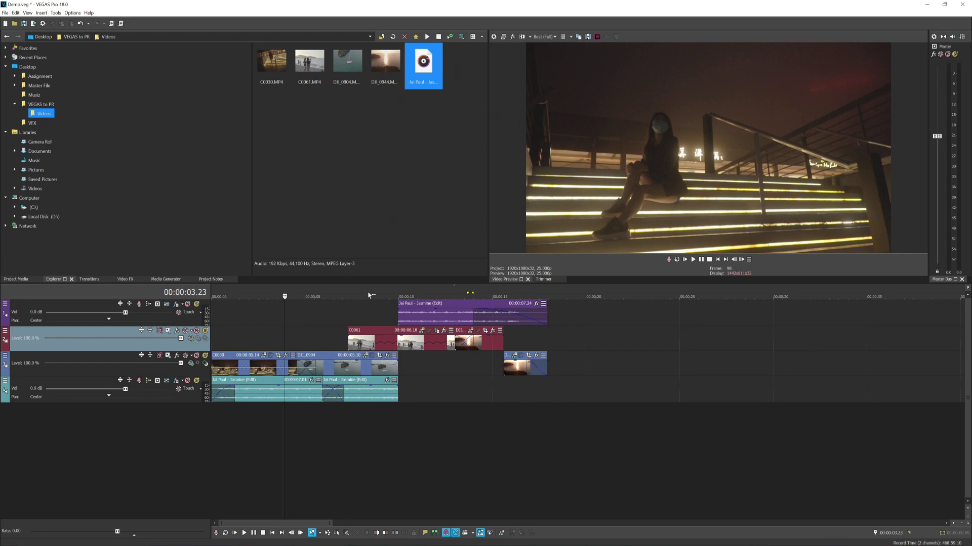
click(4, 13)
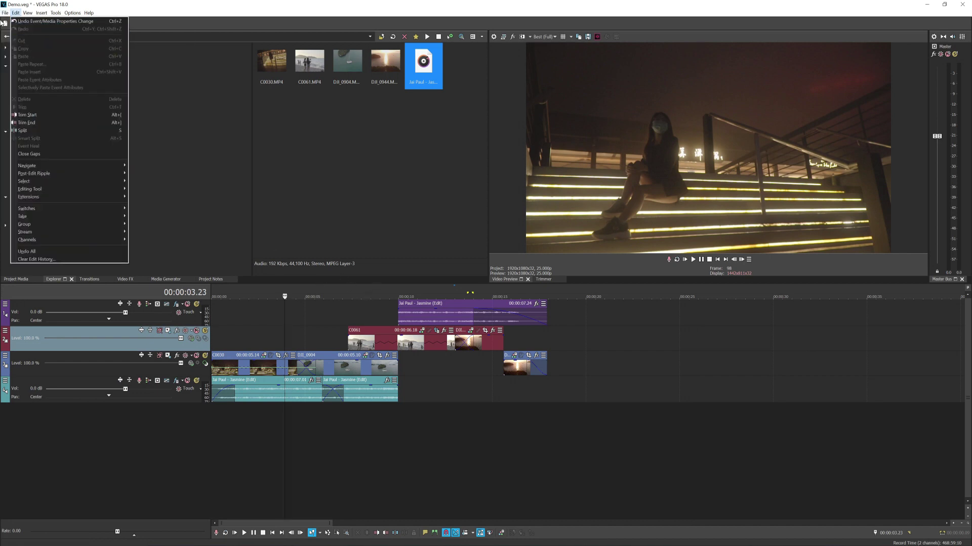
mouse_move(16, 103)
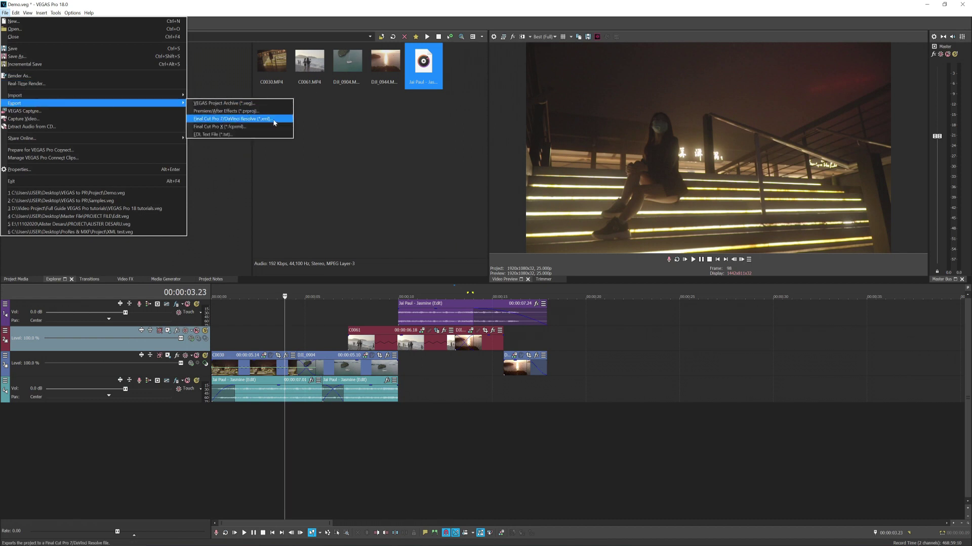
click(377, 138)
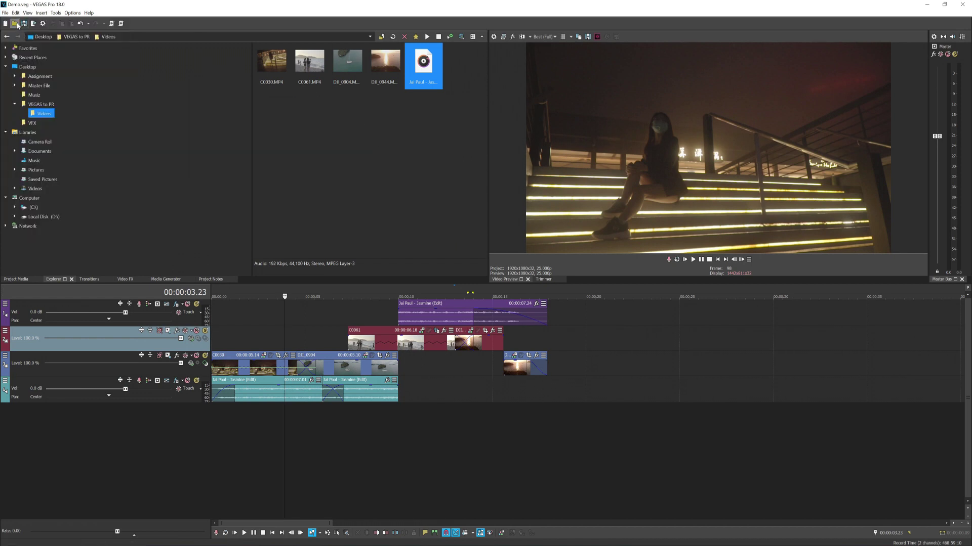
click(6, 13)
Step: Choose the Final Cut Pro 7/DaVinci Resolve (*.xml) export format
mouse_move(50, 104)
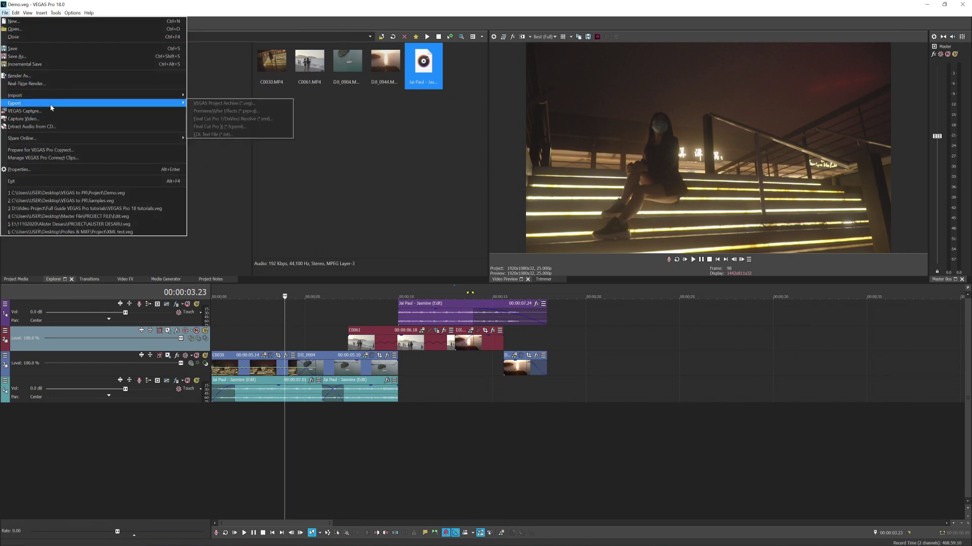
click(238, 119)
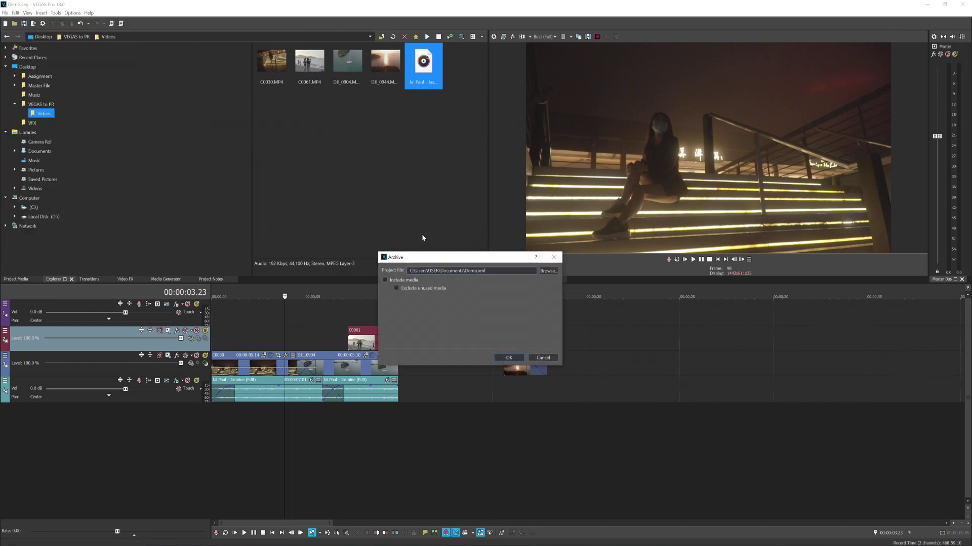
drag(424, 257, 412, 183)
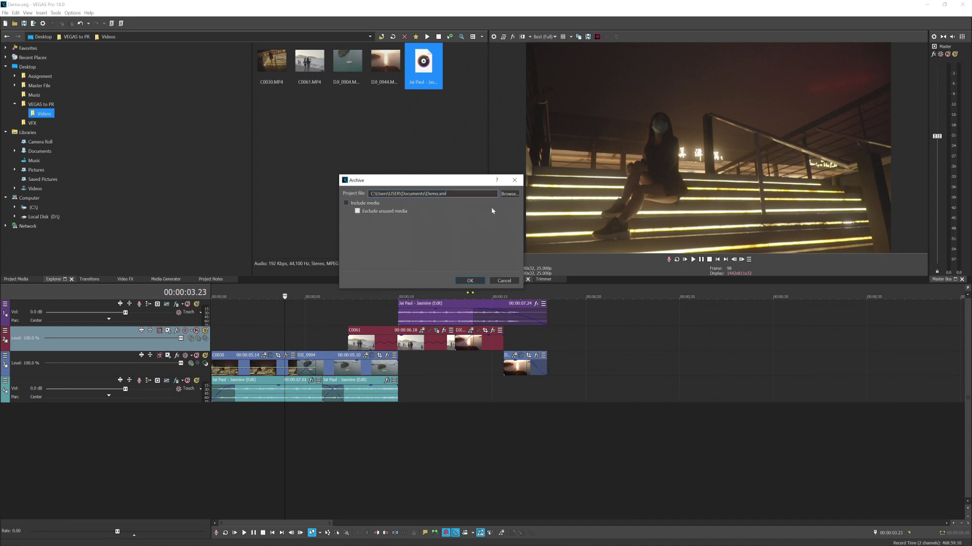
Step: Create an 'xml' folder in Desktop > VEGAS to PR and save Demo.xml there
click(509, 194)
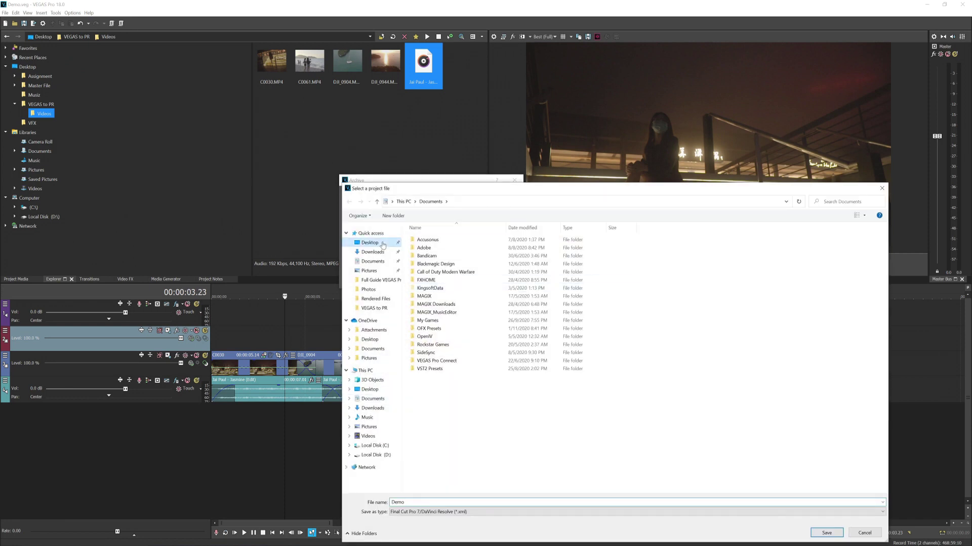
click(383, 245)
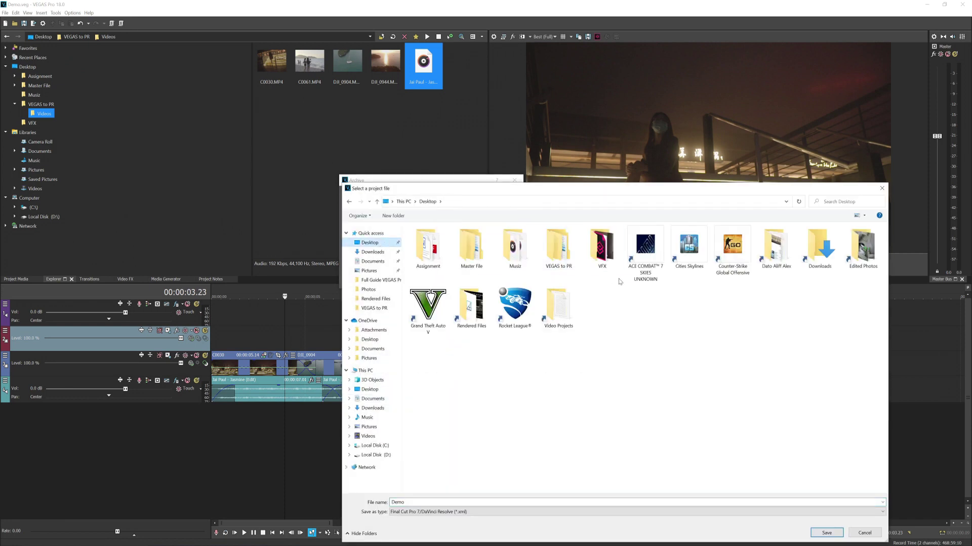
double_click(559, 251)
right_click(458, 311)
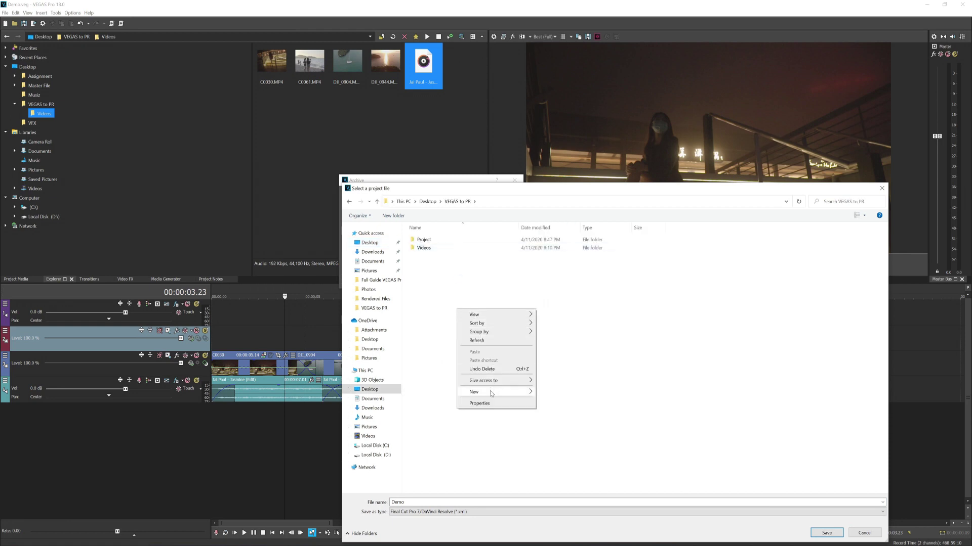
mouse_move(491, 392)
click(552, 391)
text(x)
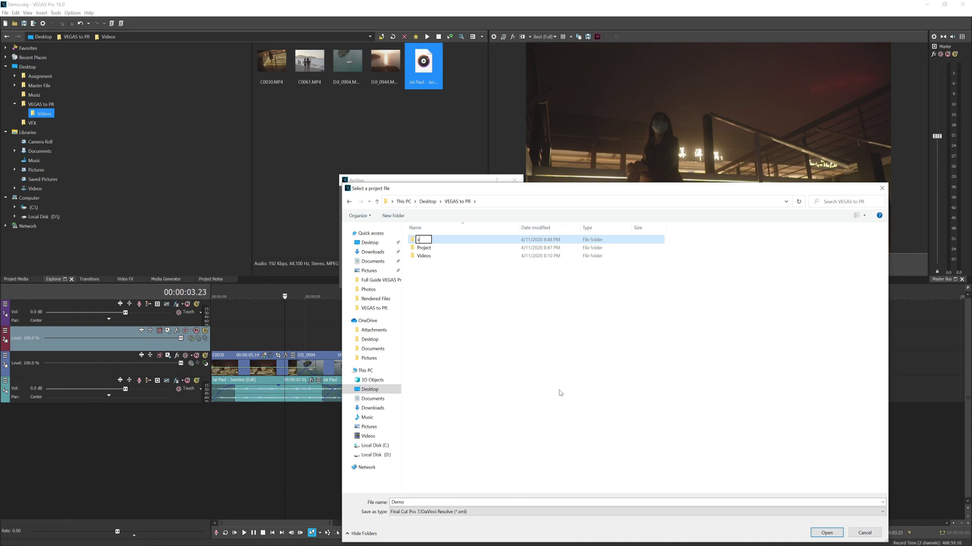
text(ml)
key(Return)
key(Return)
click(826, 534)
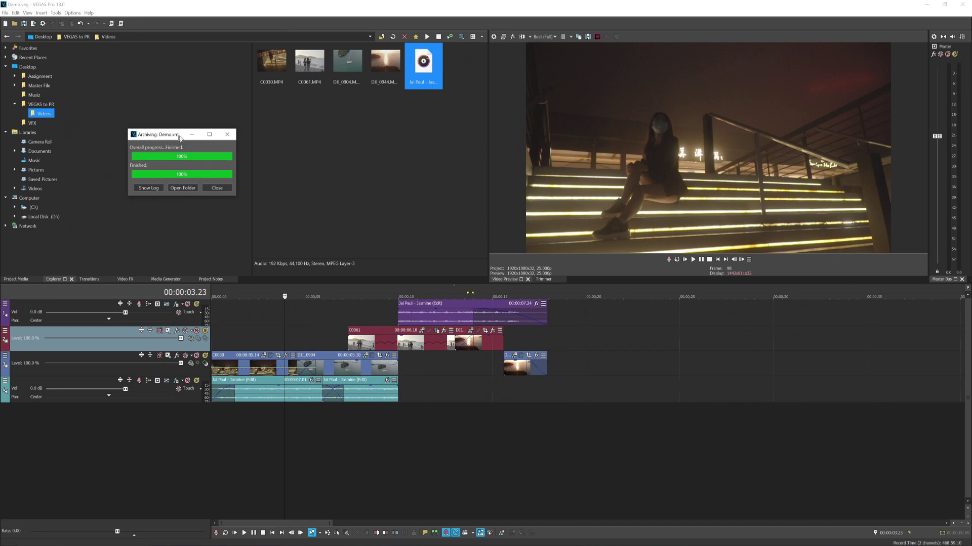
Step: Review the Demo.xml export log, then close the log and finished Archiving window
drag(180, 138, 382, 171)
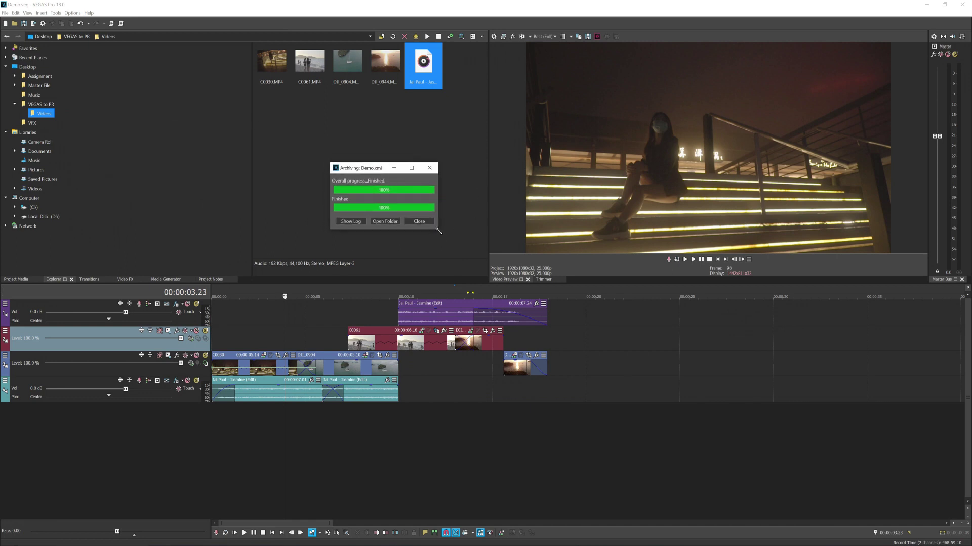
drag(438, 232, 497, 240)
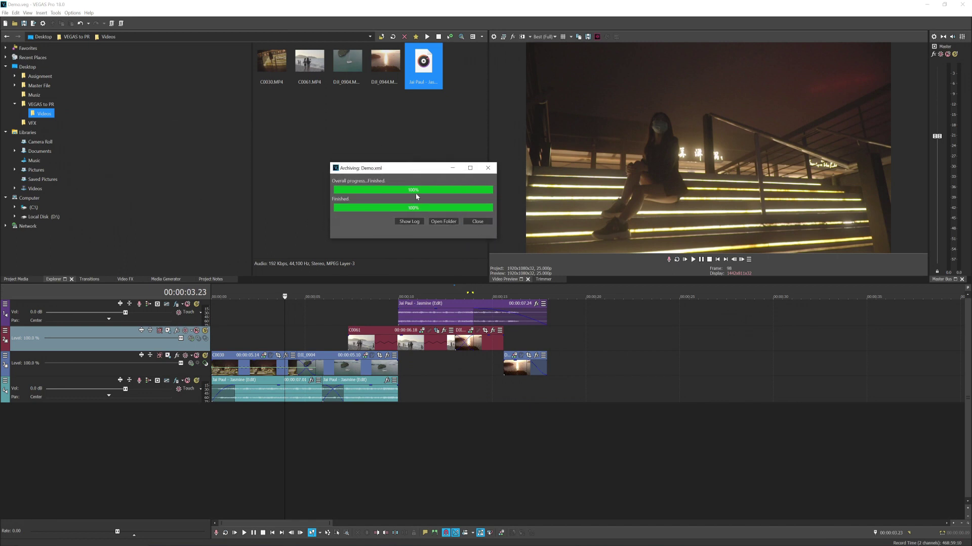
click(423, 223)
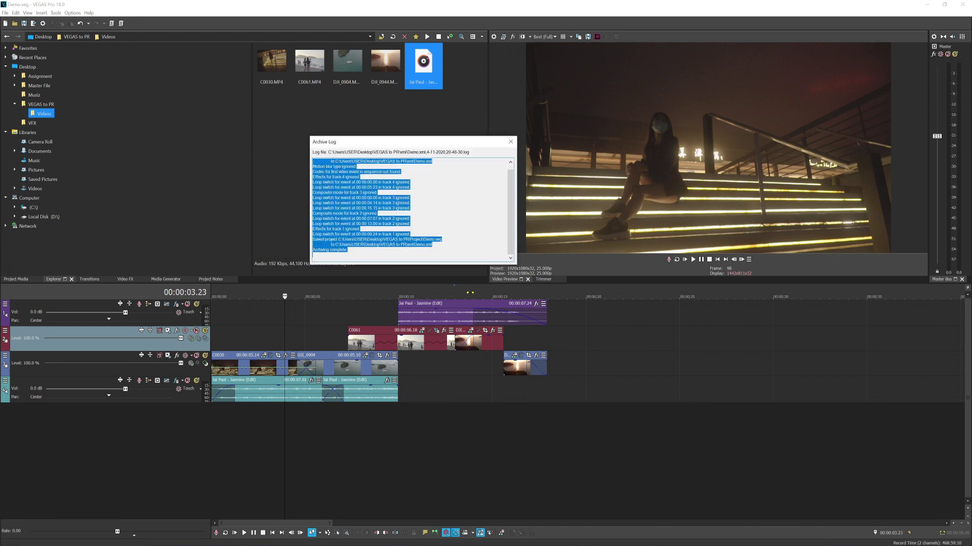
click(510, 141)
click(477, 222)
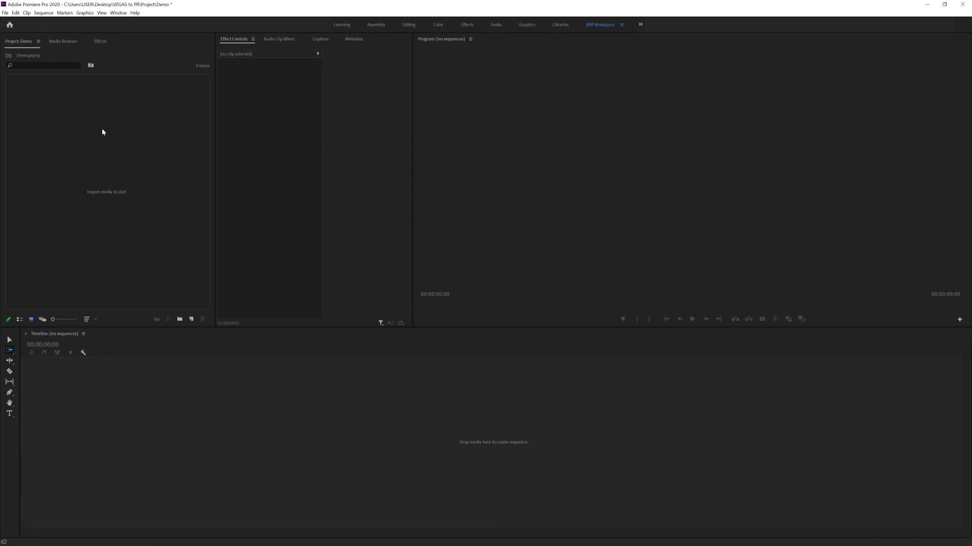
Step: Import Demo.xml from the xml folder and dismiss the Translation Report
double_click(127, 140)
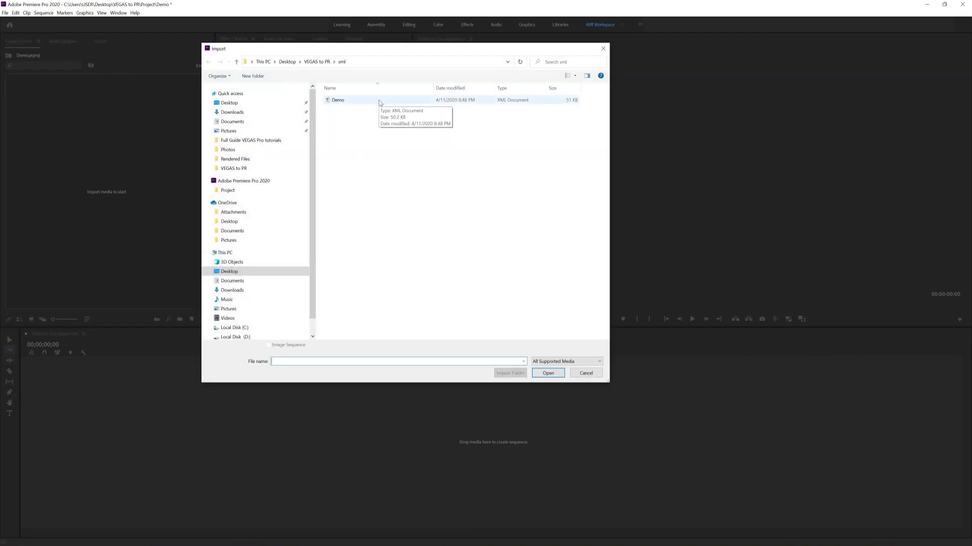
click(380, 101)
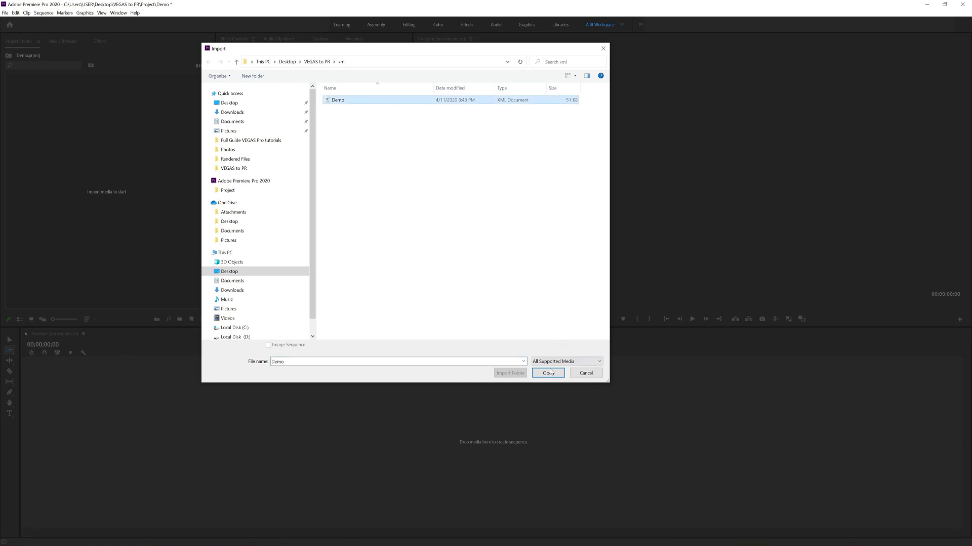
drag(363, 52, 278, 55)
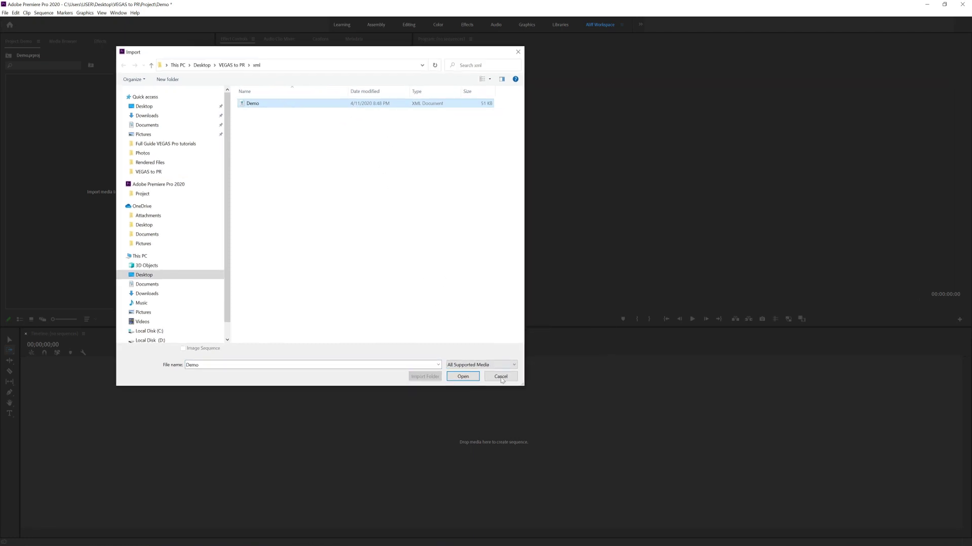
click(462, 377)
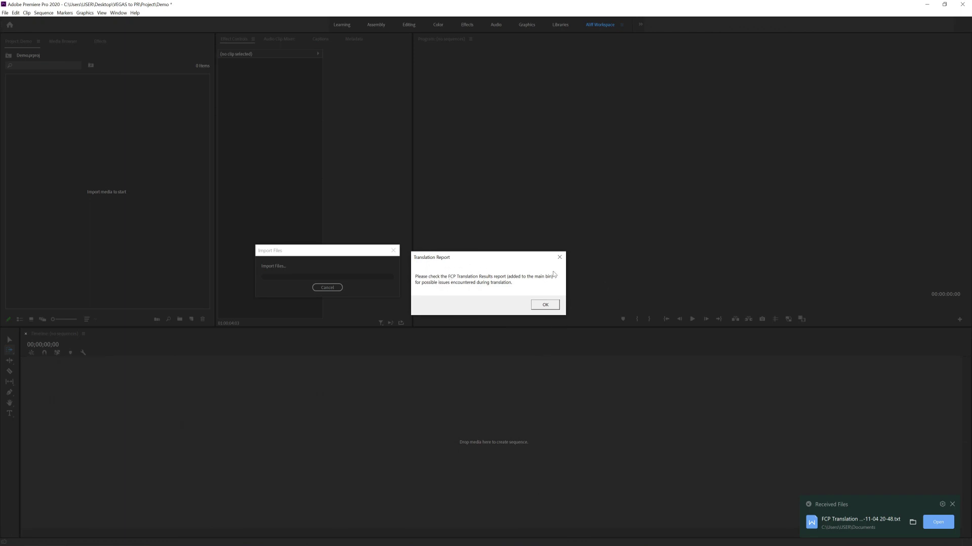
click(545, 305)
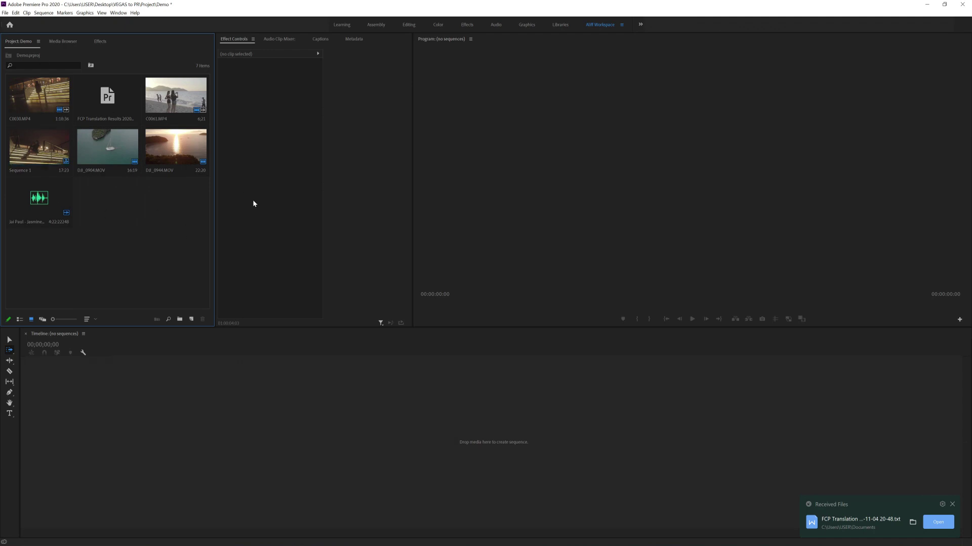
Step: Open Sequence 1 in the timeline and mute audio tracks A1, A2 and A3
click(20, 152)
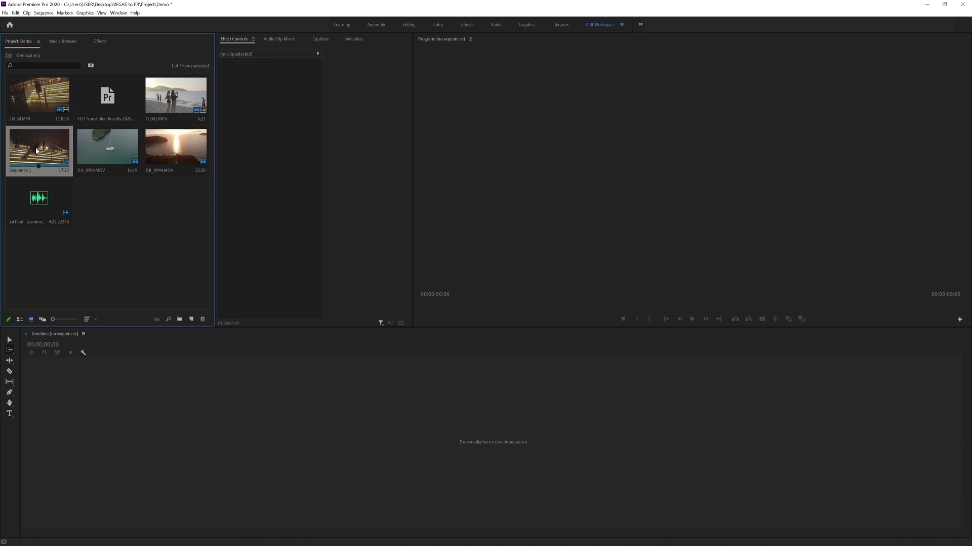
double_click(37, 150)
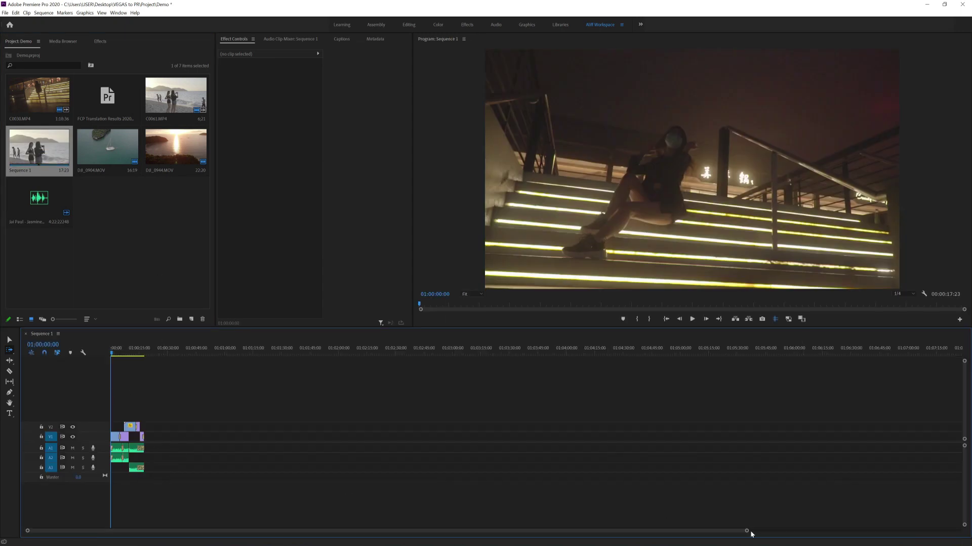
drag(746, 533, 91, 531)
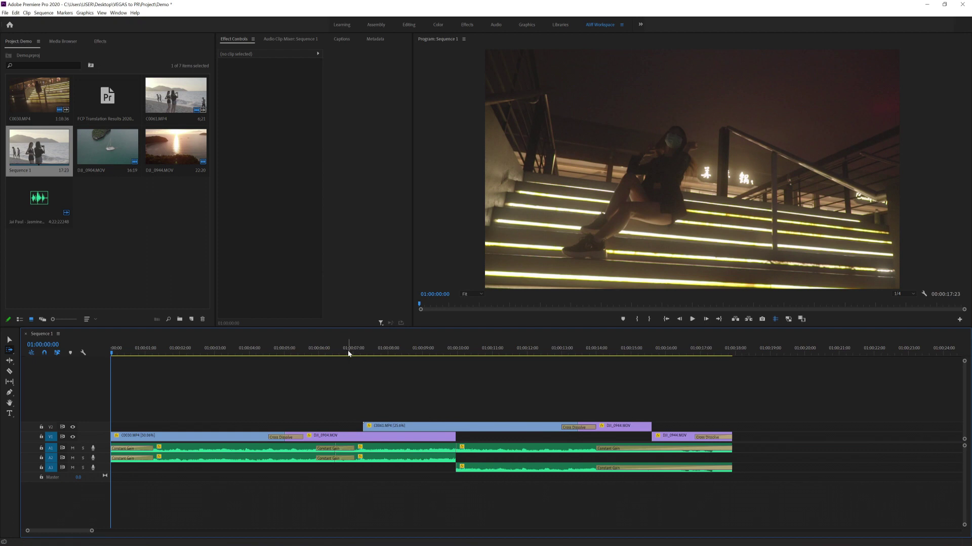
click(72, 448)
click(72, 458)
click(72, 468)
Step: Play the sequence from about one second, jumping to two and eight seconds
drag(144, 353, 182, 355)
key(space)
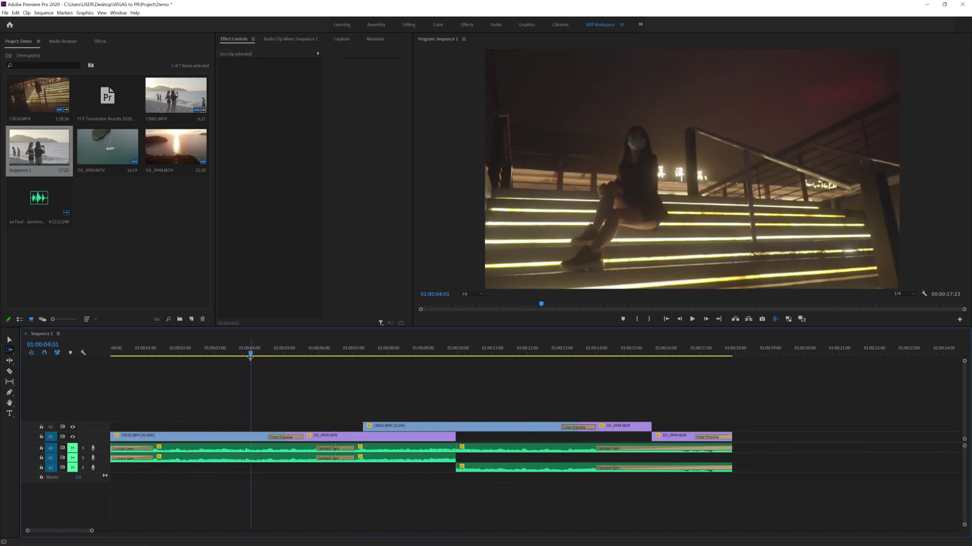
click(181, 352)
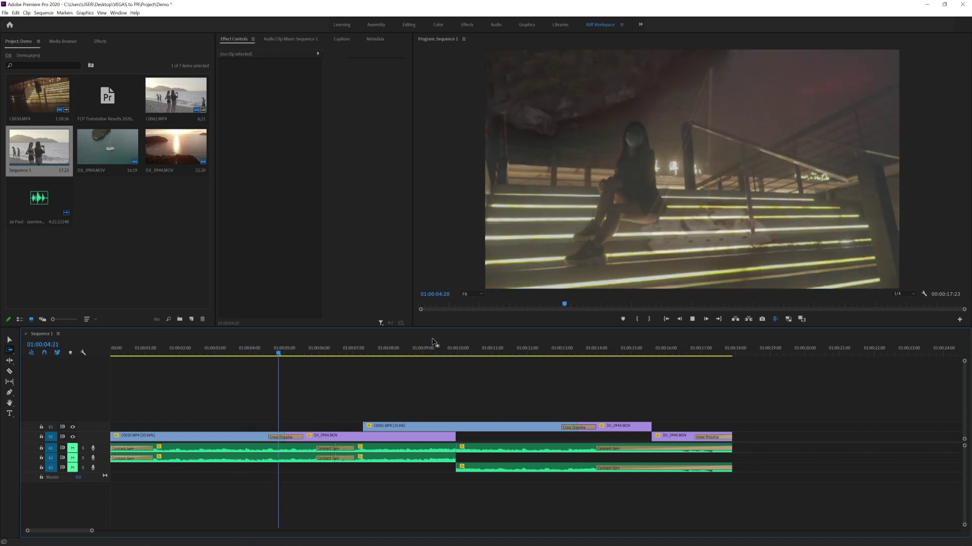
click(409, 350)
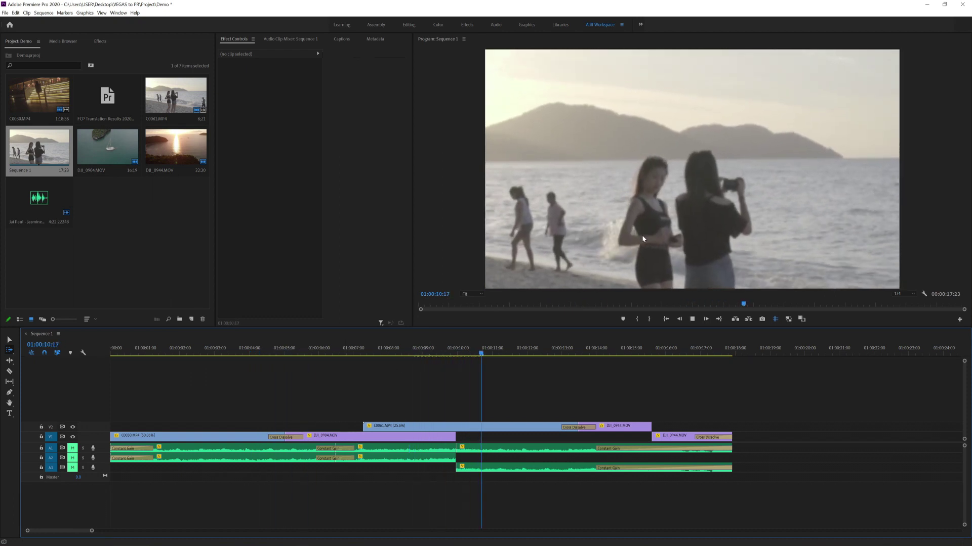
key(space)
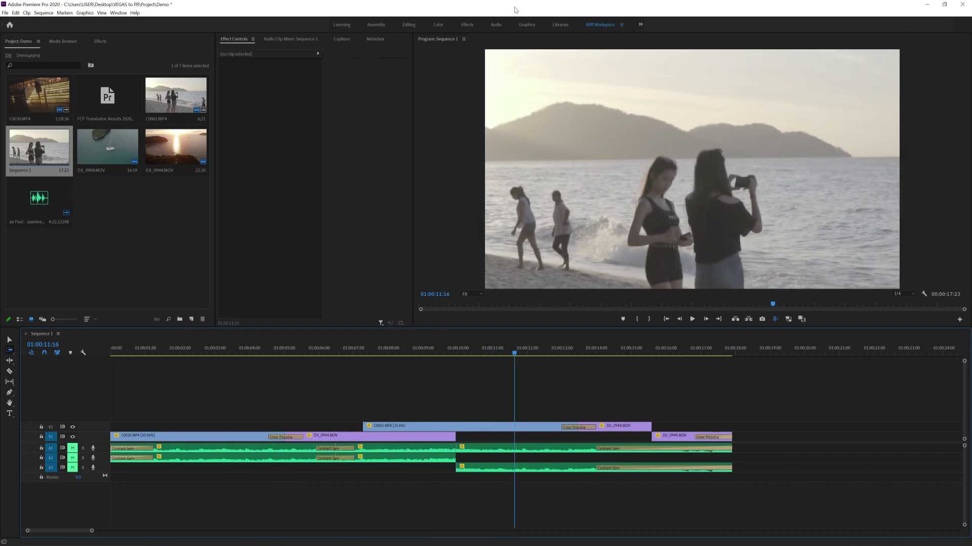
Step: Restore Premiere as a smaller window over VEGAS and enlarge VEGAS's preview area
drag(514, 9, 276, 43)
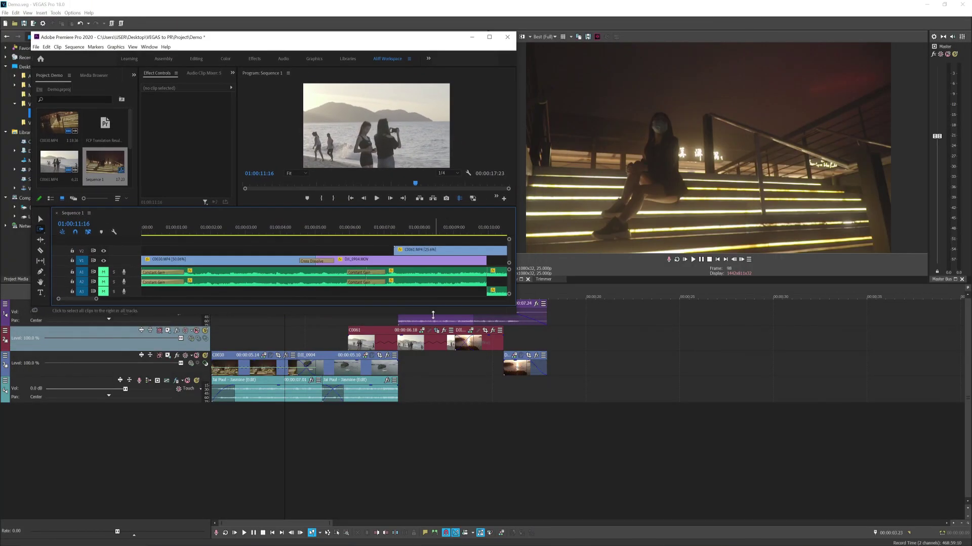
drag(550, 283, 551, 336)
key(alt+Tab)
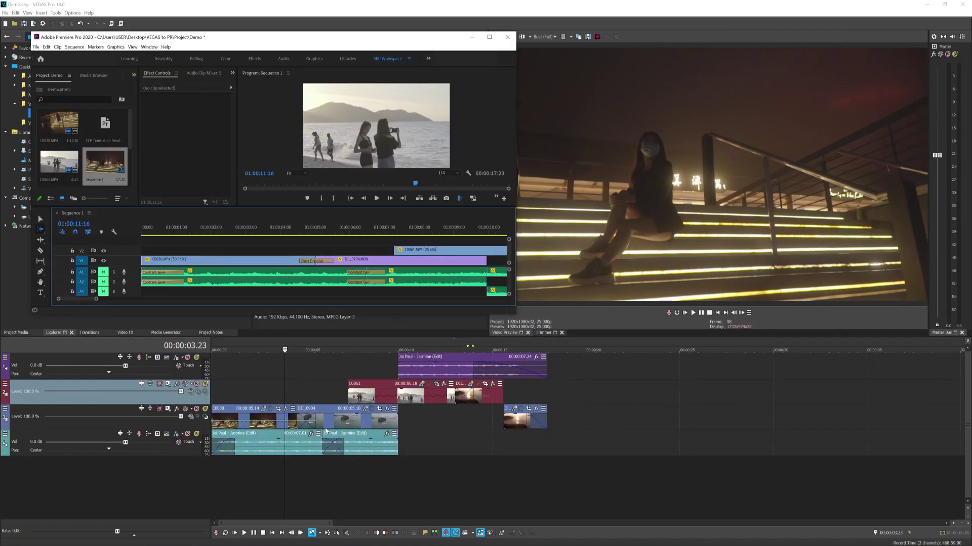
drag(335, 41, 319, 29)
Step: Zoom Premiere's timeline out to the whole sequence and scrub back to the sailboat shot
scroll(259, 273, down, 2)
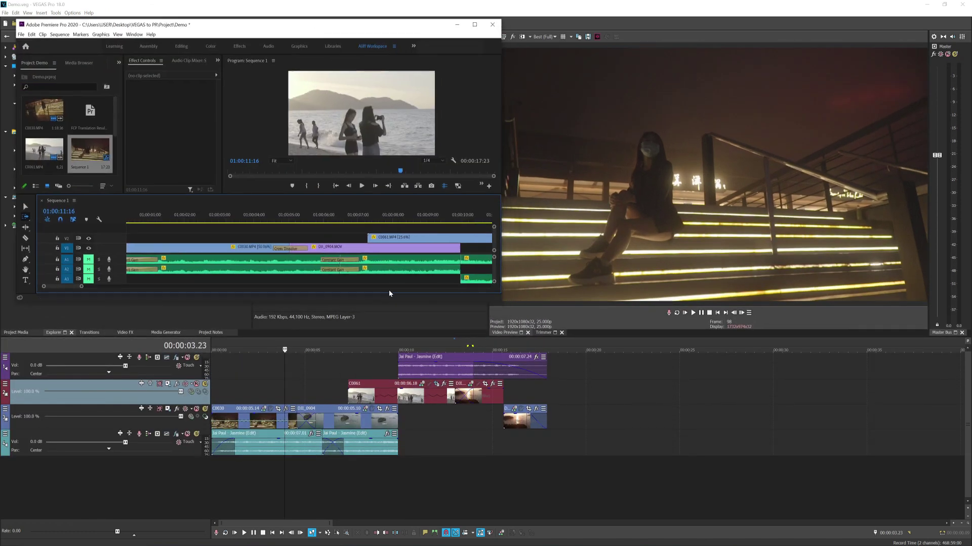
key(minus)
key(minus)
key(minus)
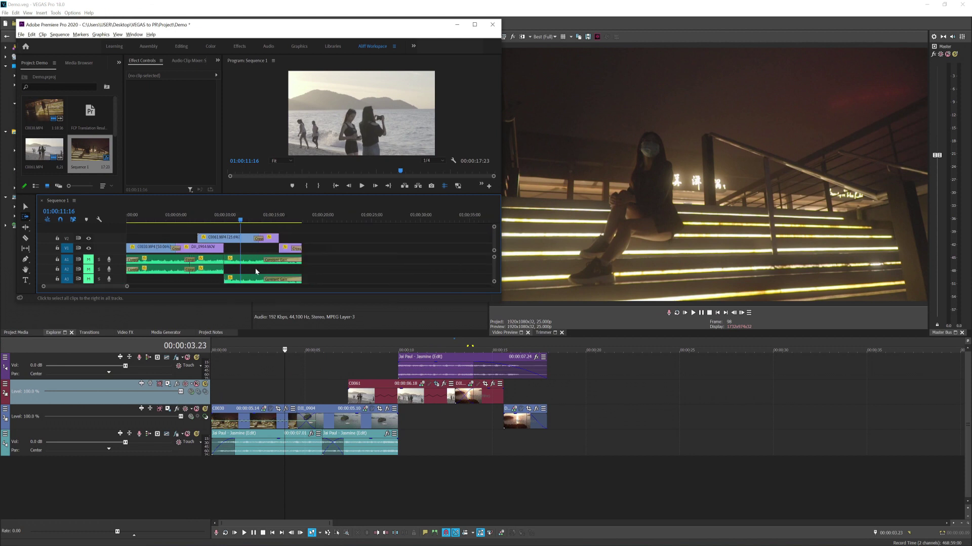
click(237, 218)
drag(237, 218, 193, 213)
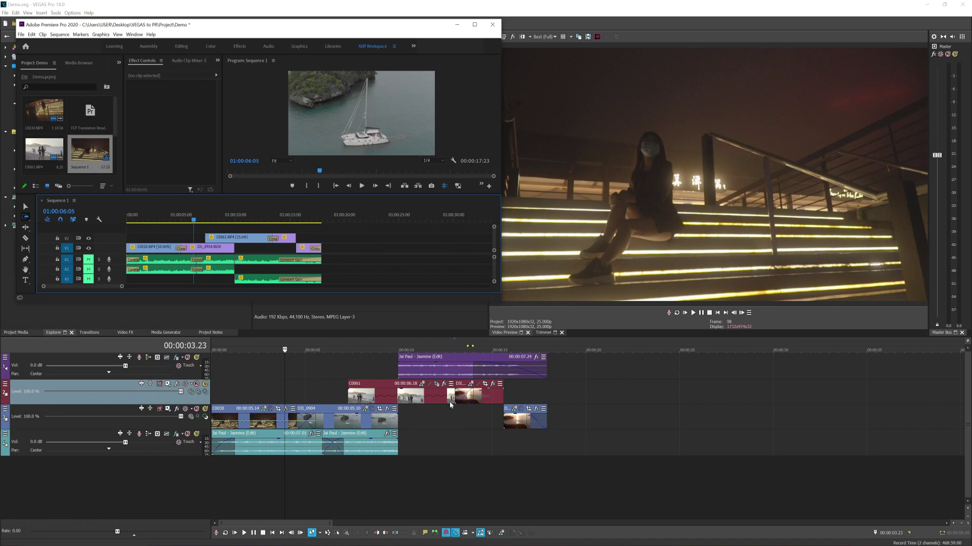
Step: Select the top audio track in the VEGAS project, then switch back to Premiere Pro's Sequence 1
click(205, 376)
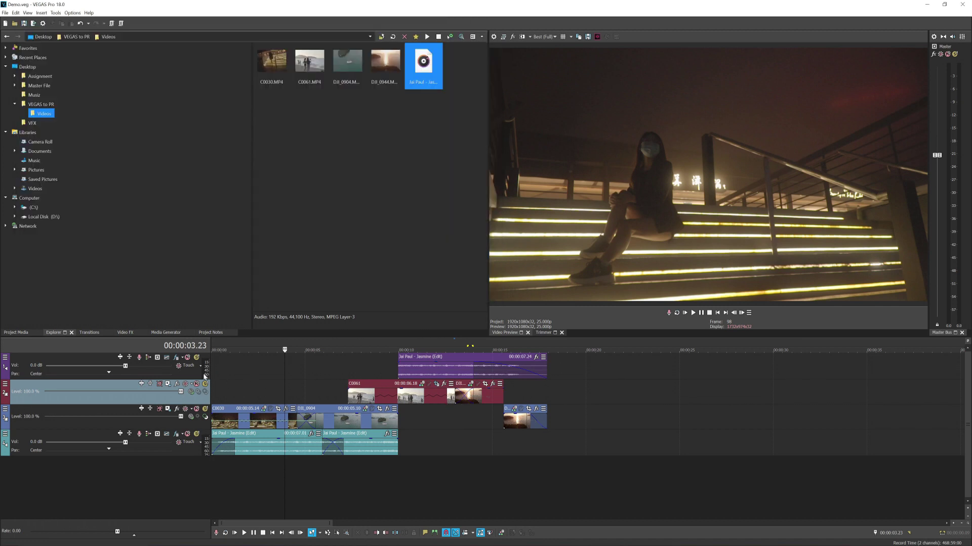
click(224, 373)
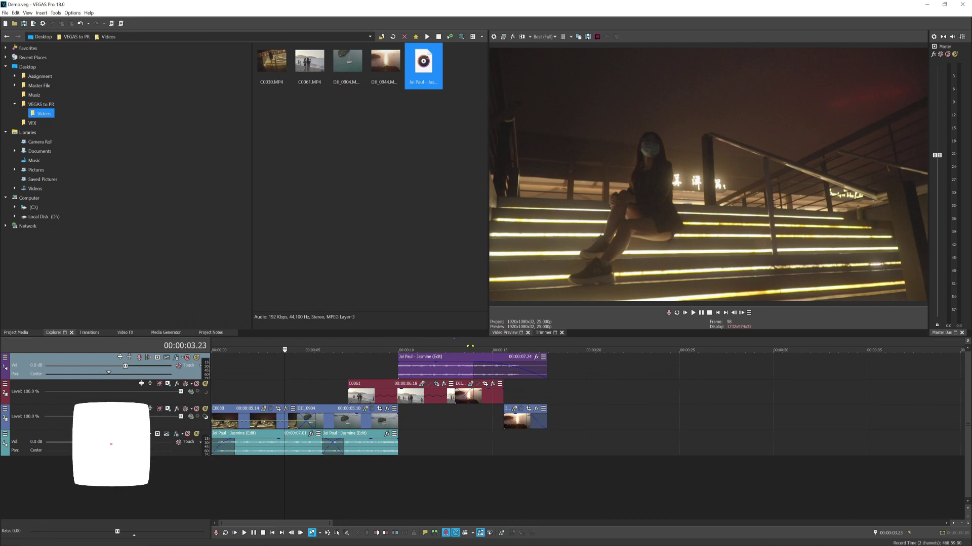
key(alt+Tab)
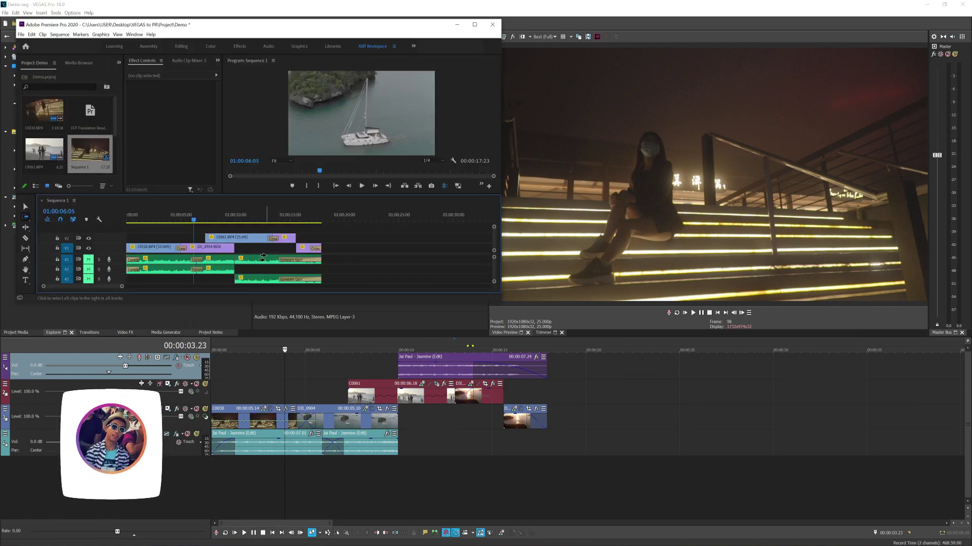